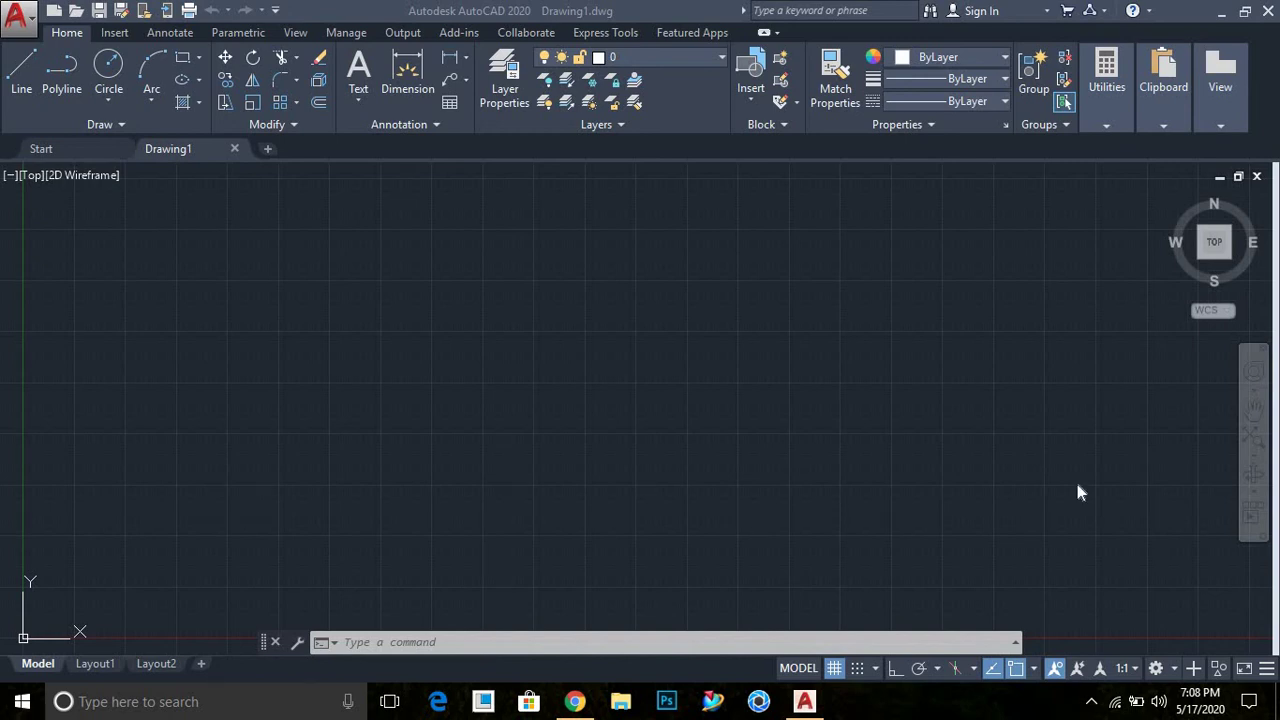
# Open the Standard dimension style for editing via the D command
pyautogui.click(732, 484)
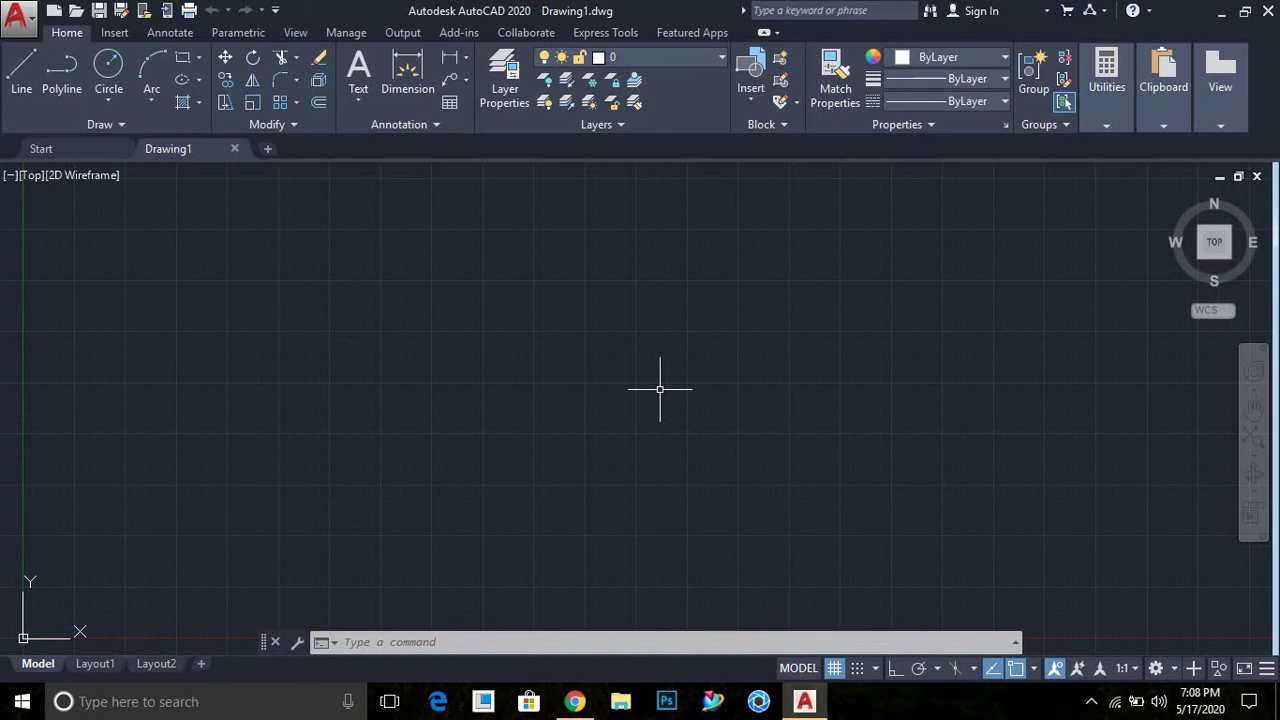
pyautogui.write('d')
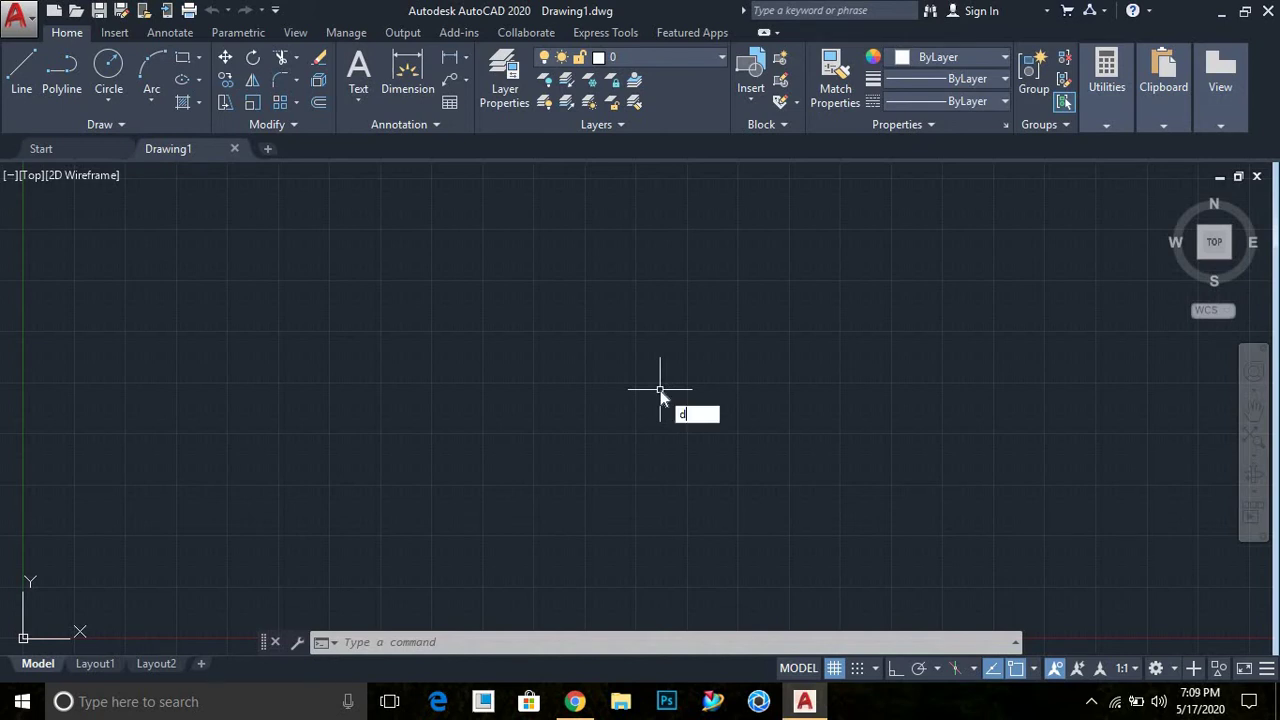
pyautogui.press('Return')
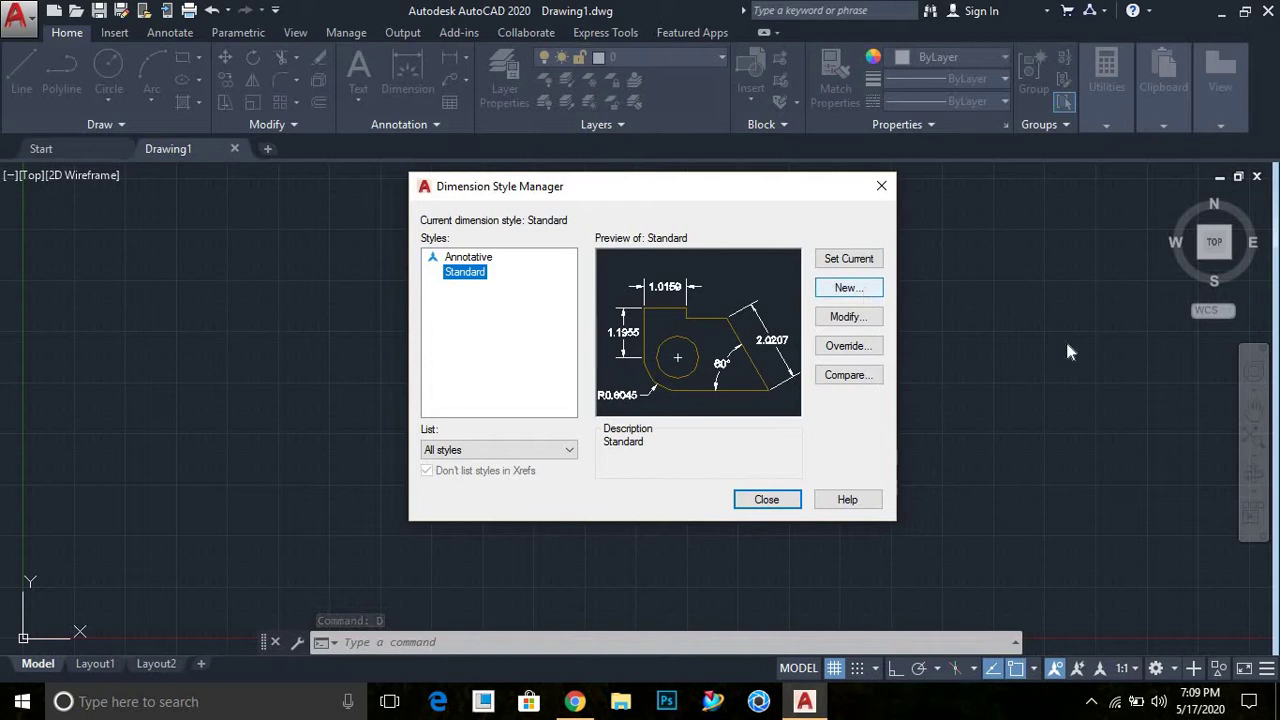
pyautogui.click(866, 316)
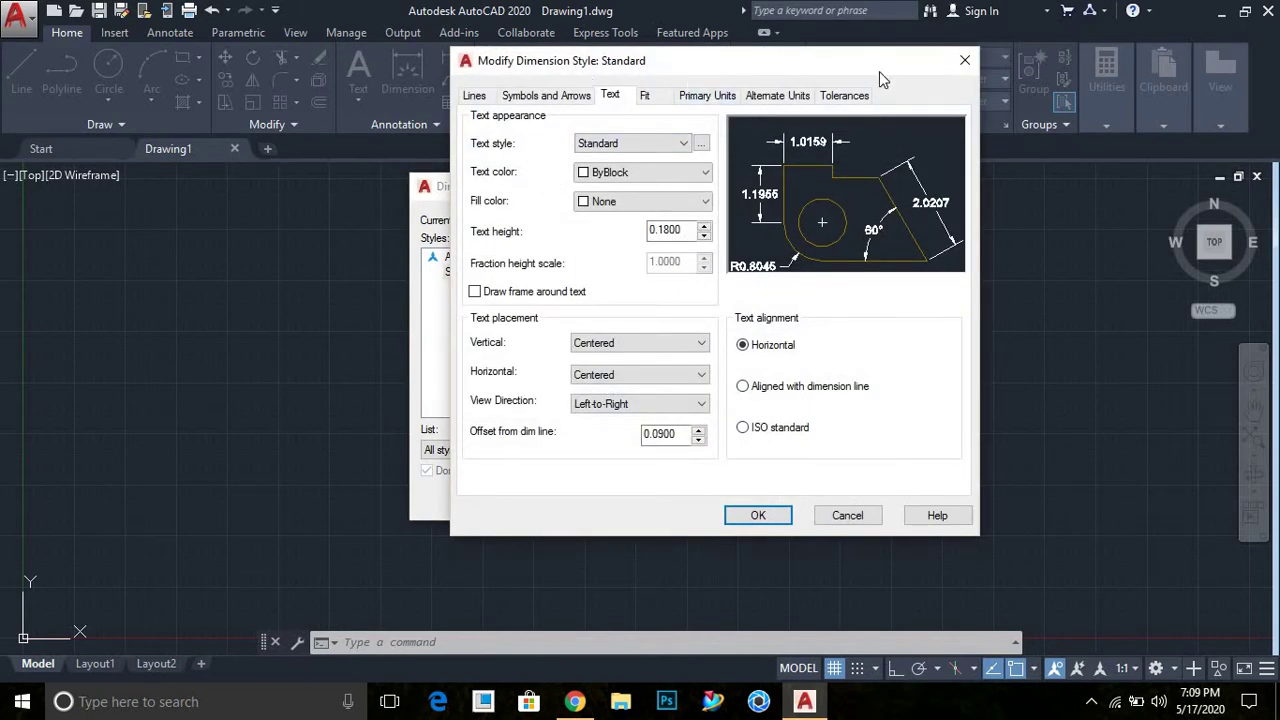
# Review each tab of the Standard style, then close the dialogs without changes
pyautogui.click(475, 97)
pyautogui.click(546, 95)
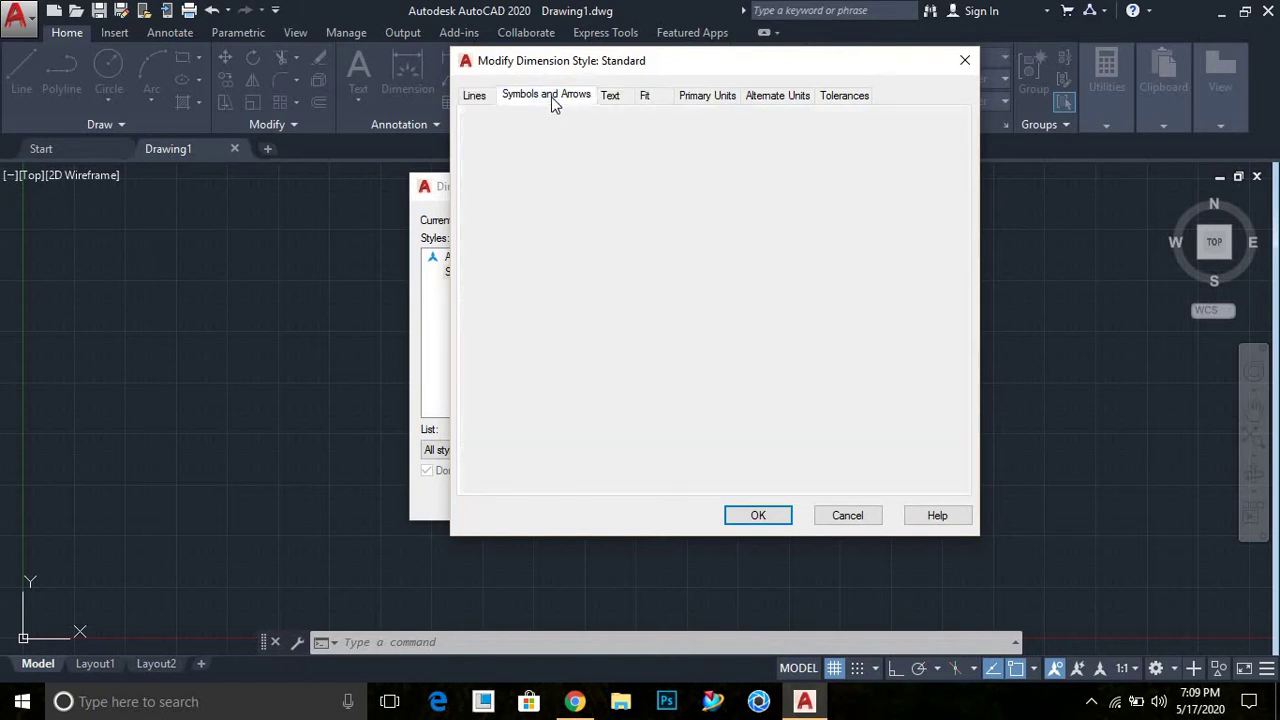
pyautogui.click(612, 96)
pyautogui.click(645, 97)
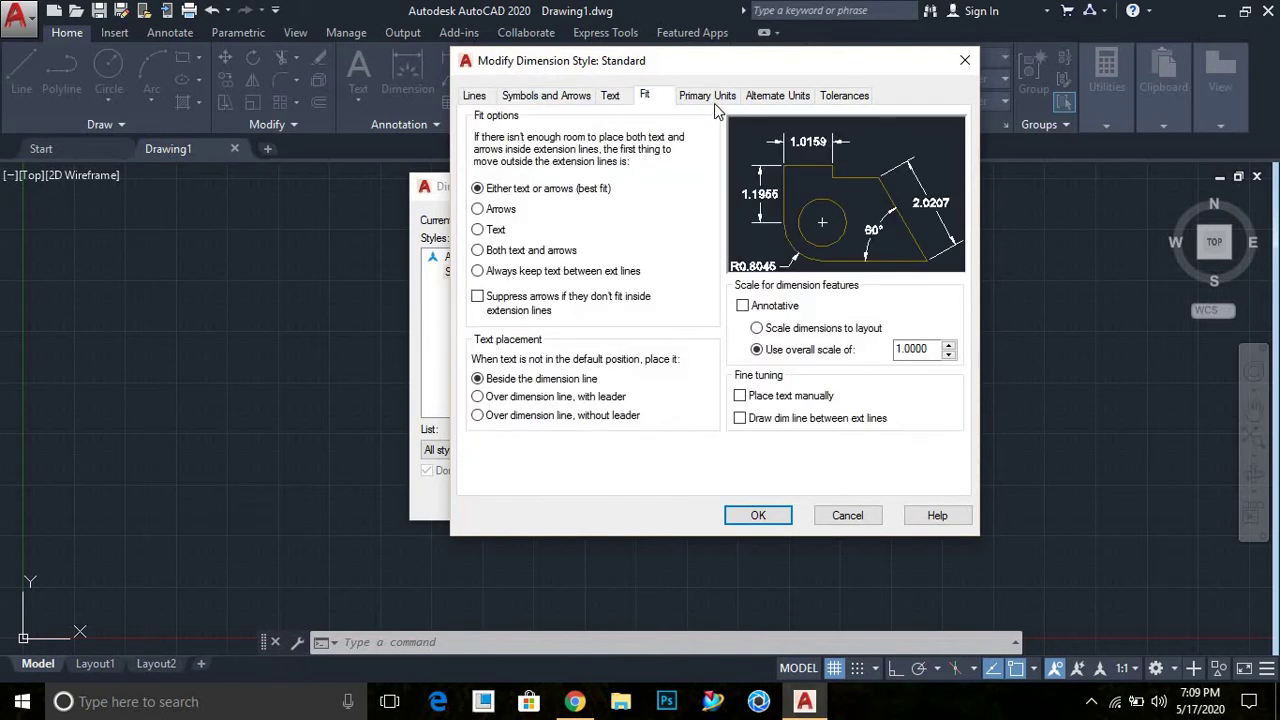
pyautogui.click(712, 97)
pyautogui.click(786, 96)
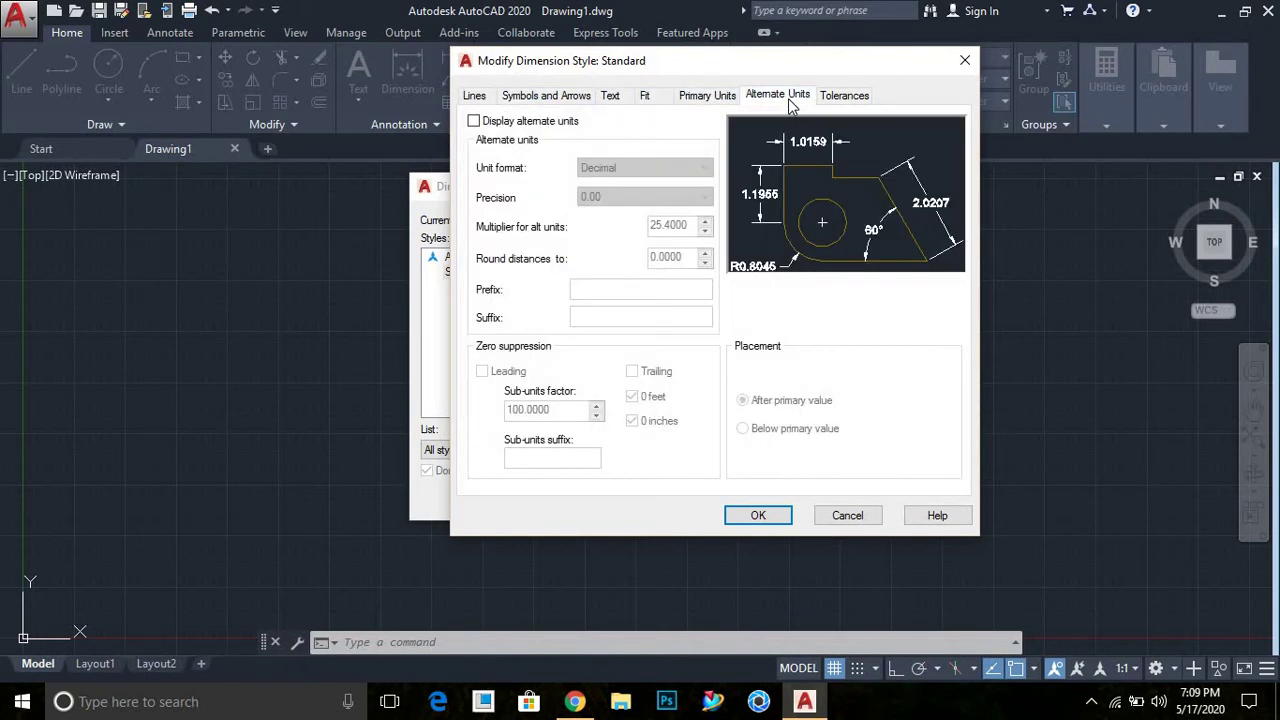
pyautogui.click(845, 97)
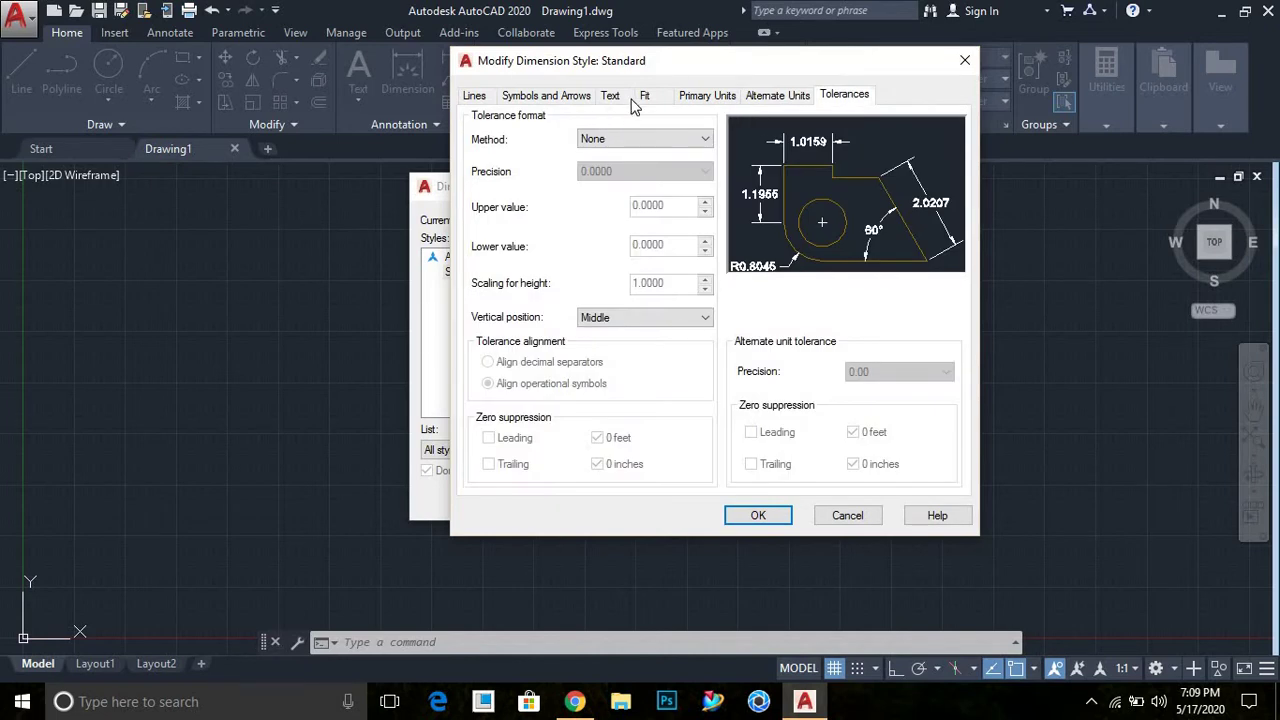
pyautogui.click(613, 97)
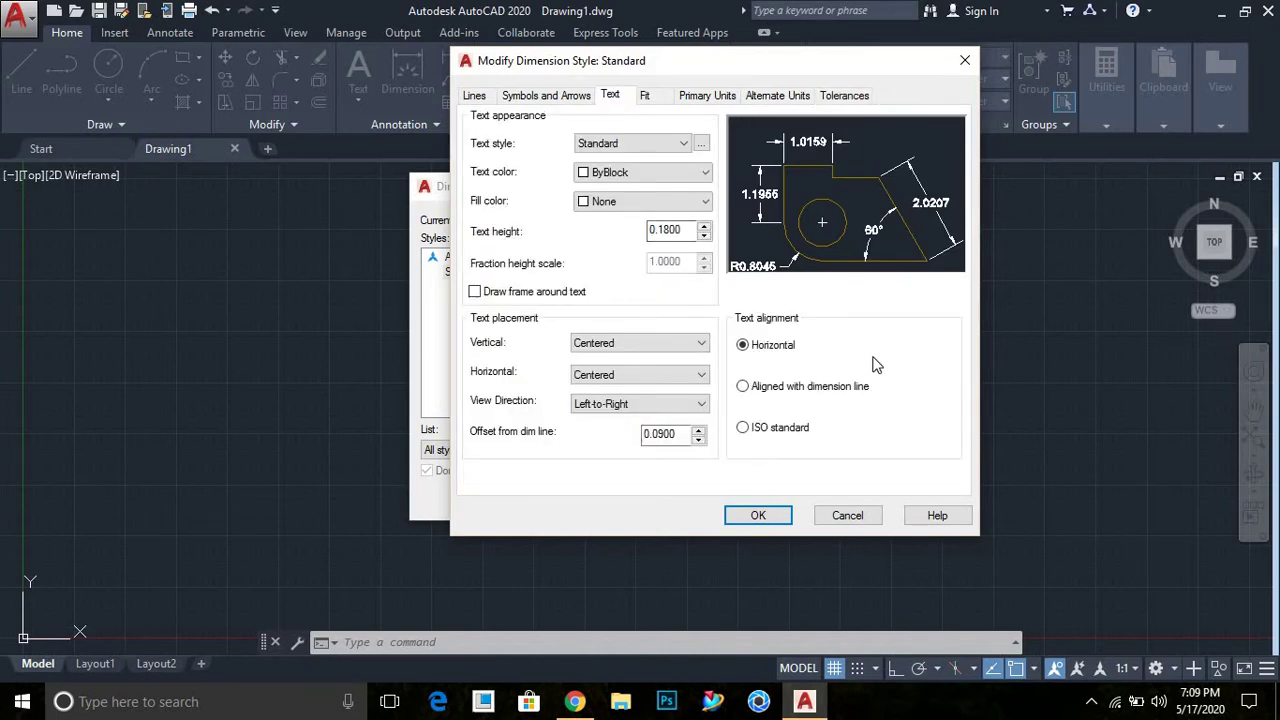
pyautogui.click(963, 62)
pyautogui.click(882, 184)
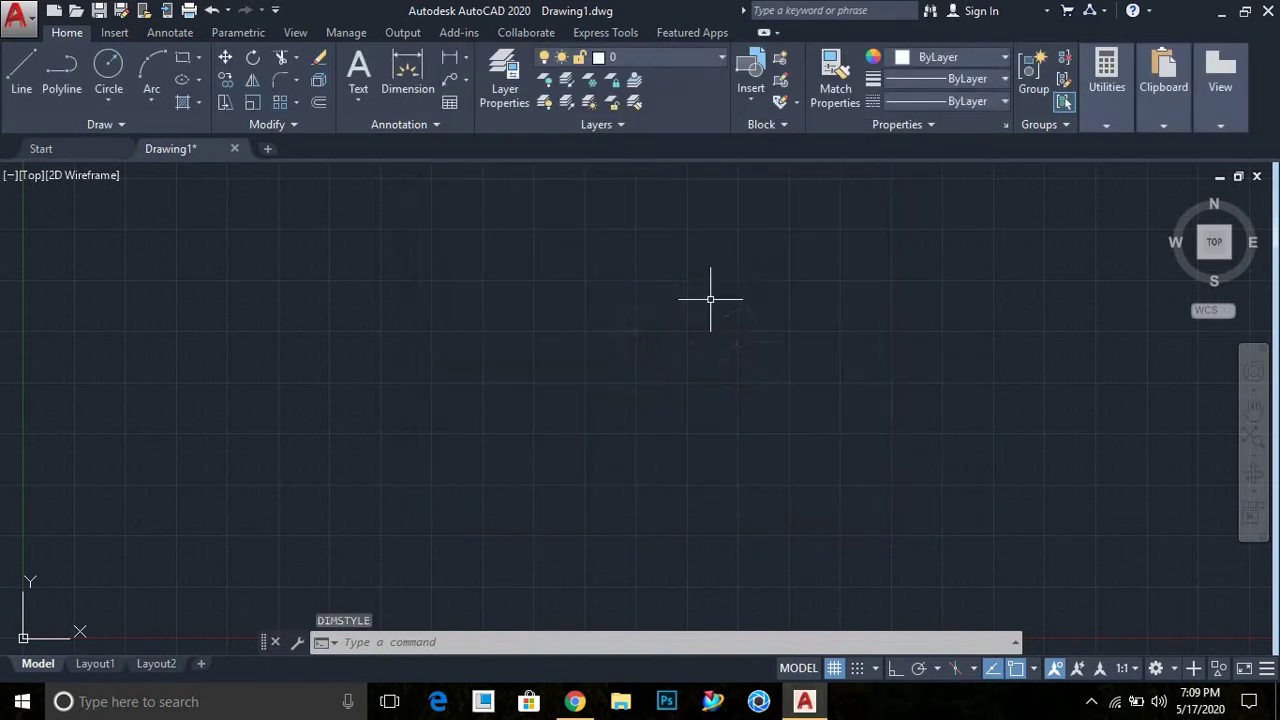
# Draw a 50 by 50 square with the rectangle command and centre it in view
pyautogui.write('r')
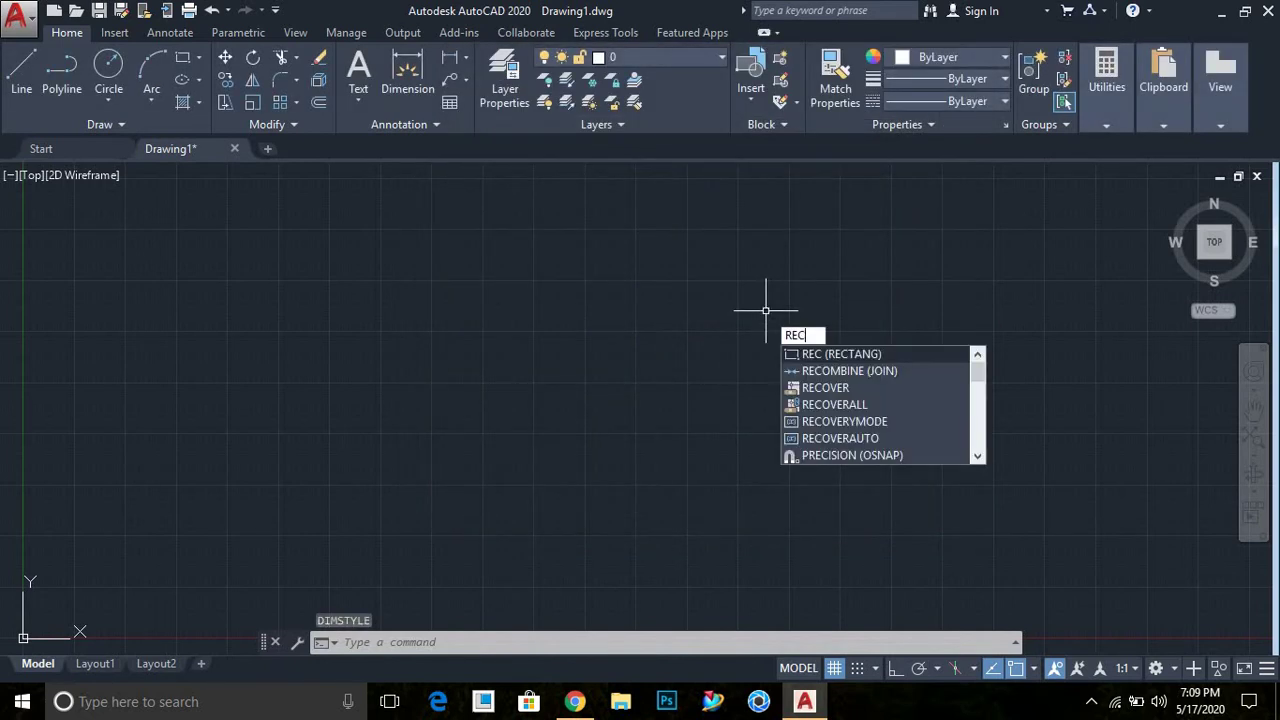
pyautogui.press('Return')
pyautogui.click(441, 288)
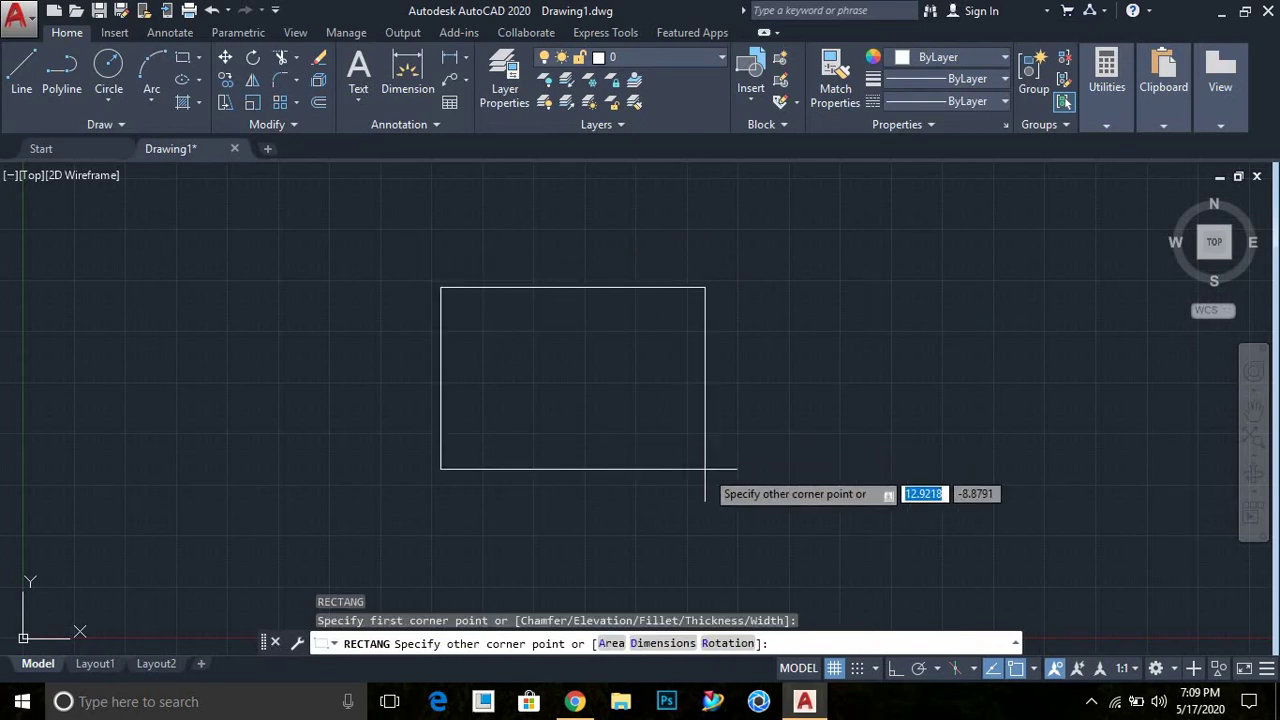
pyautogui.write('50')
pyautogui.press('Tab')
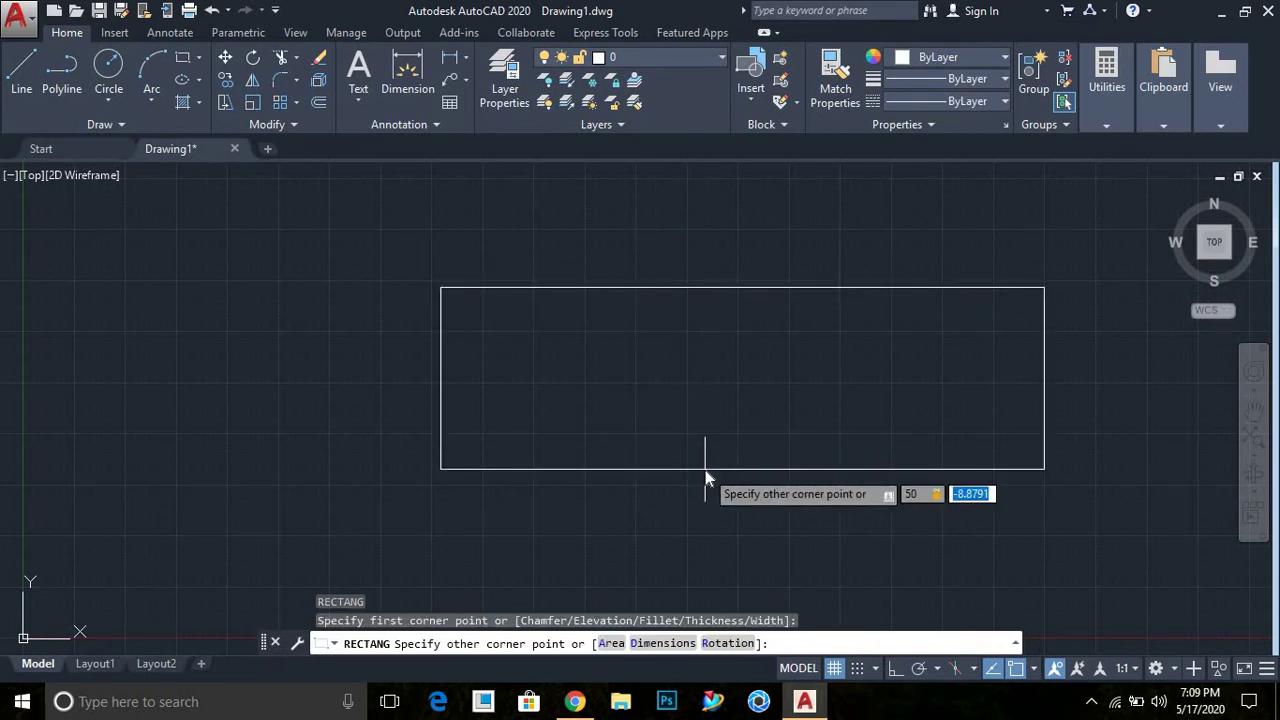
pyautogui.write('50')
pyautogui.press('Return')
pyautogui.moveTo(546, 425); pyautogui.dragTo(560, 412, button='middle')
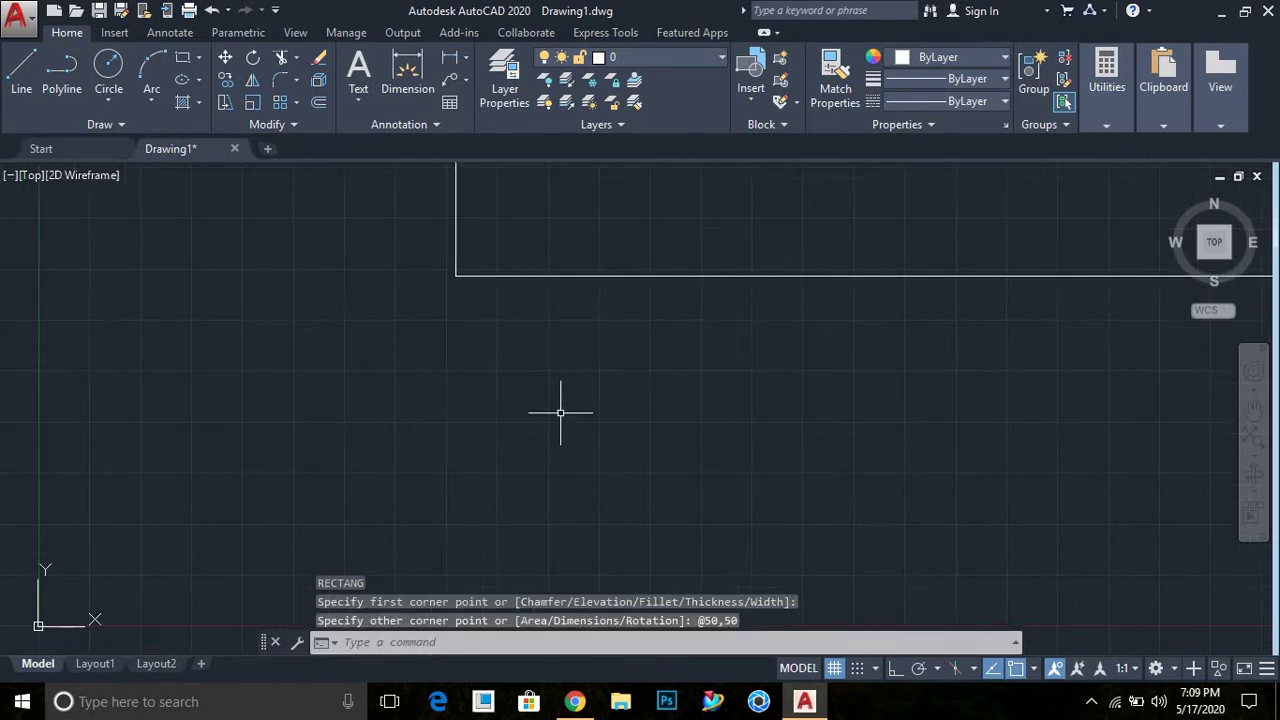
pyautogui.scroll(-2, 843, 349)
pyautogui.moveTo(843, 349)
pyautogui.mouseDown(button='middle')
pyautogui.moveTo(666, 471)
pyautogui.moveTo(726, 437)
pyautogui.mouseUp(button='middle')
pyautogui.scroll(-2, 666, 471)
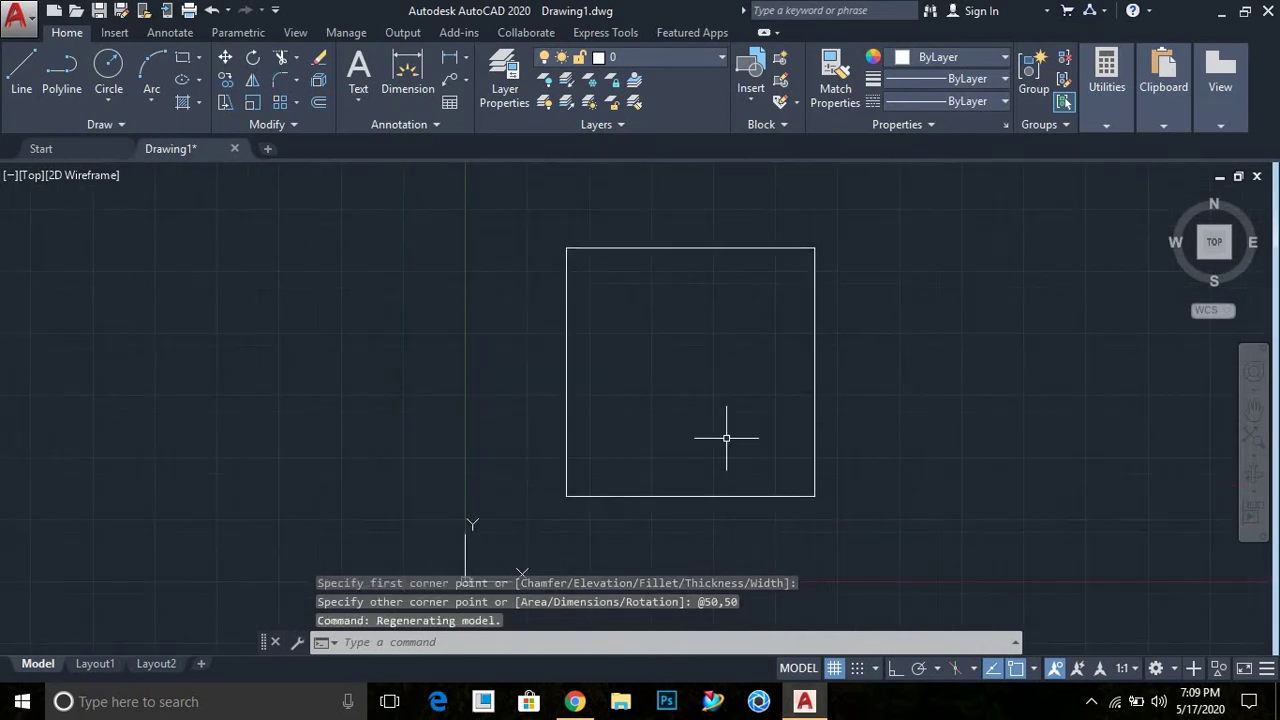
# Add 50.0000 linear dimensions above the top edge and left of the left edge
pyautogui.write('dl')
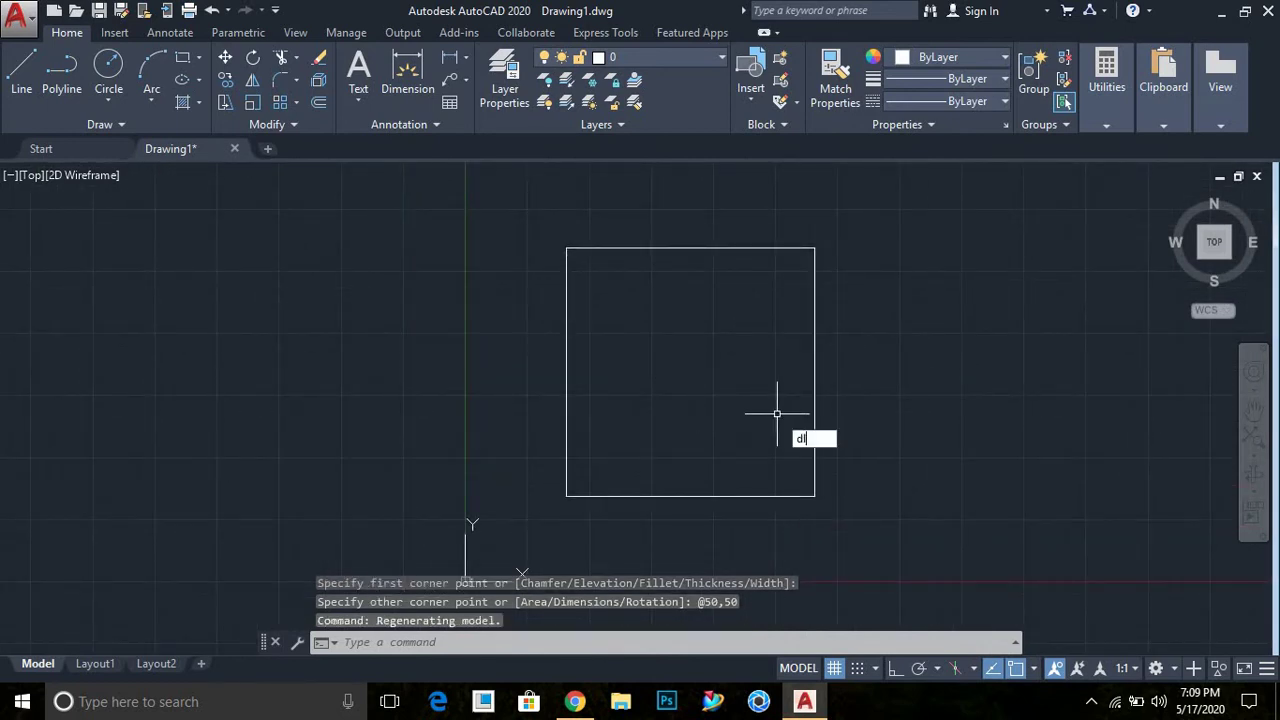
pyautogui.write('i')
pyautogui.press('Return')
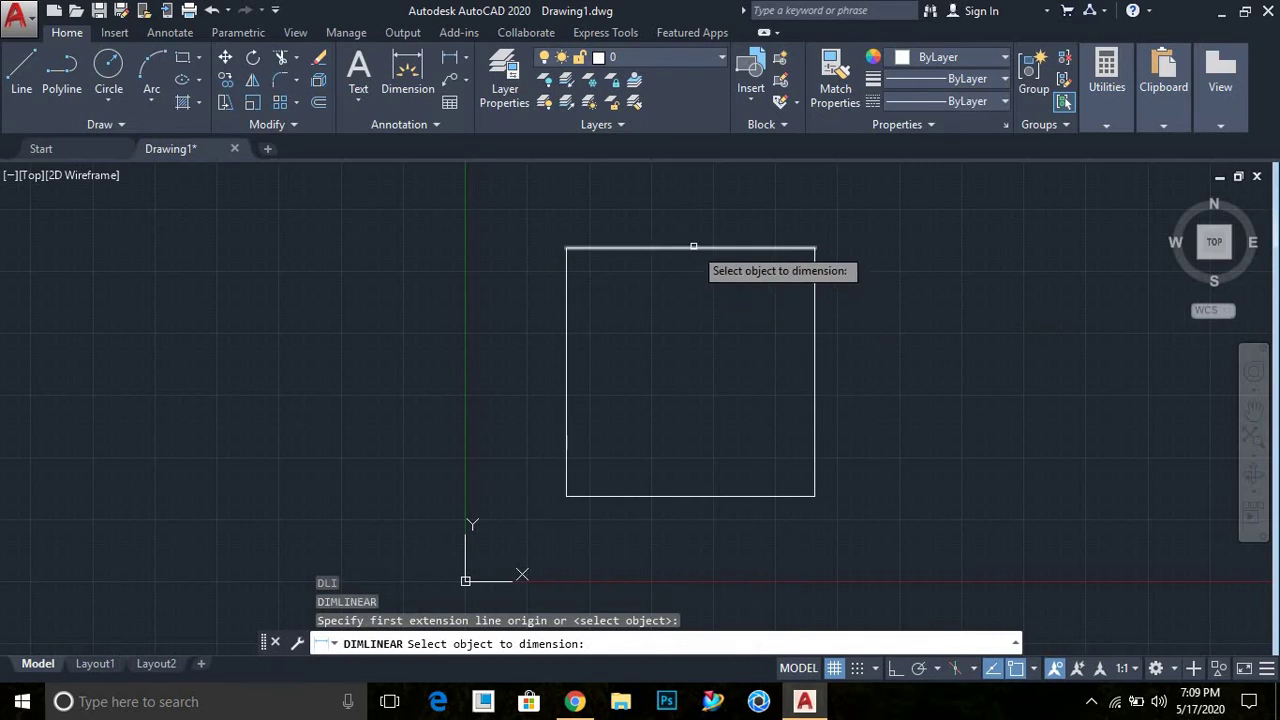
pyautogui.click(692, 248)
pyautogui.click(696, 217)
pyautogui.press('Return')
pyautogui.press('Return')
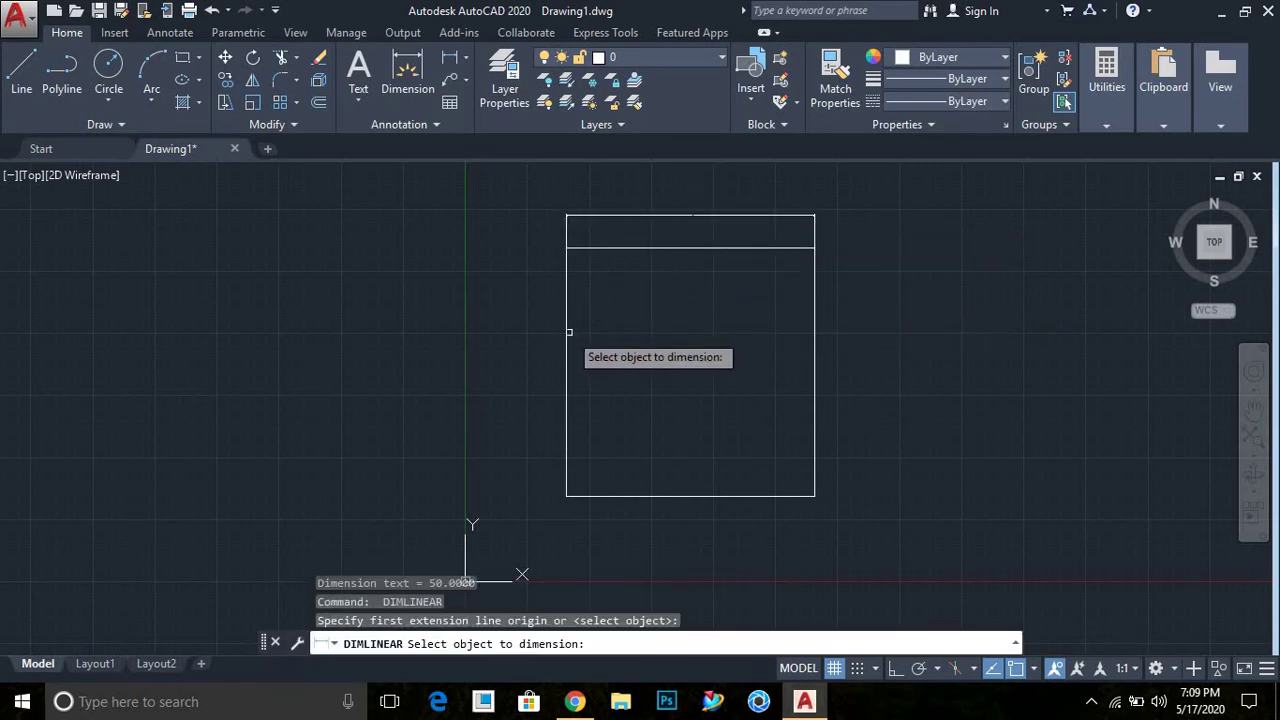
pyautogui.click(568, 330)
pyautogui.click(524, 368)
pyautogui.moveTo(807, 366); pyautogui.dragTo(797, 388, button='middle')
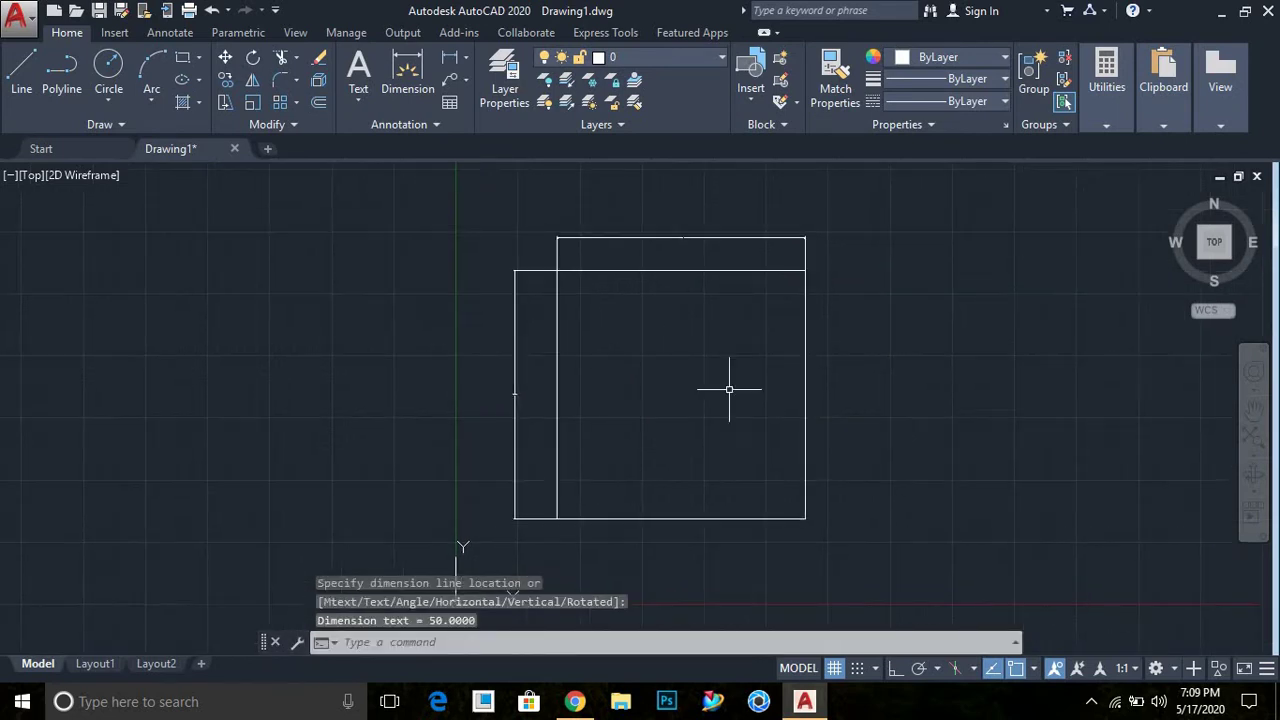
pyautogui.moveTo(883, 411); pyautogui.dragTo(843, 420, button='middle')
pyautogui.moveTo(642, 412); pyautogui.dragTo(658, 407, button='middle')
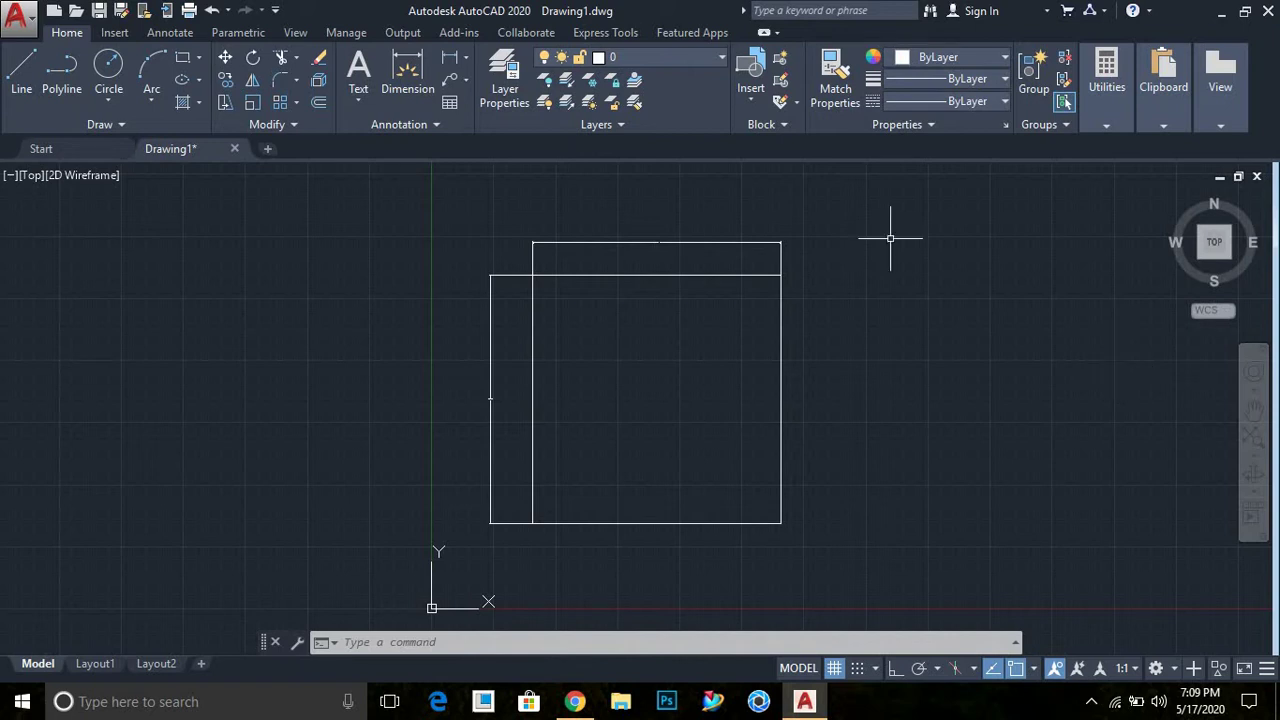
pyautogui.scroll(5, 491, 415)
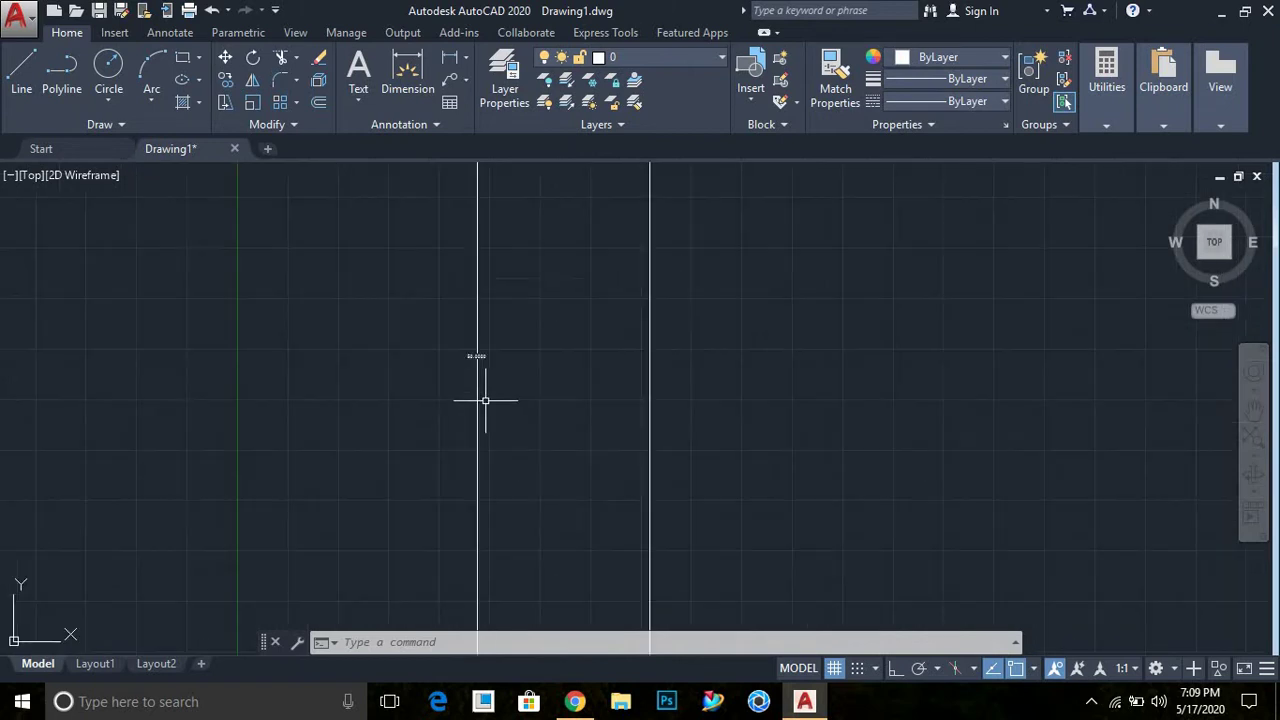
pyautogui.scroll(2, 488, 386)
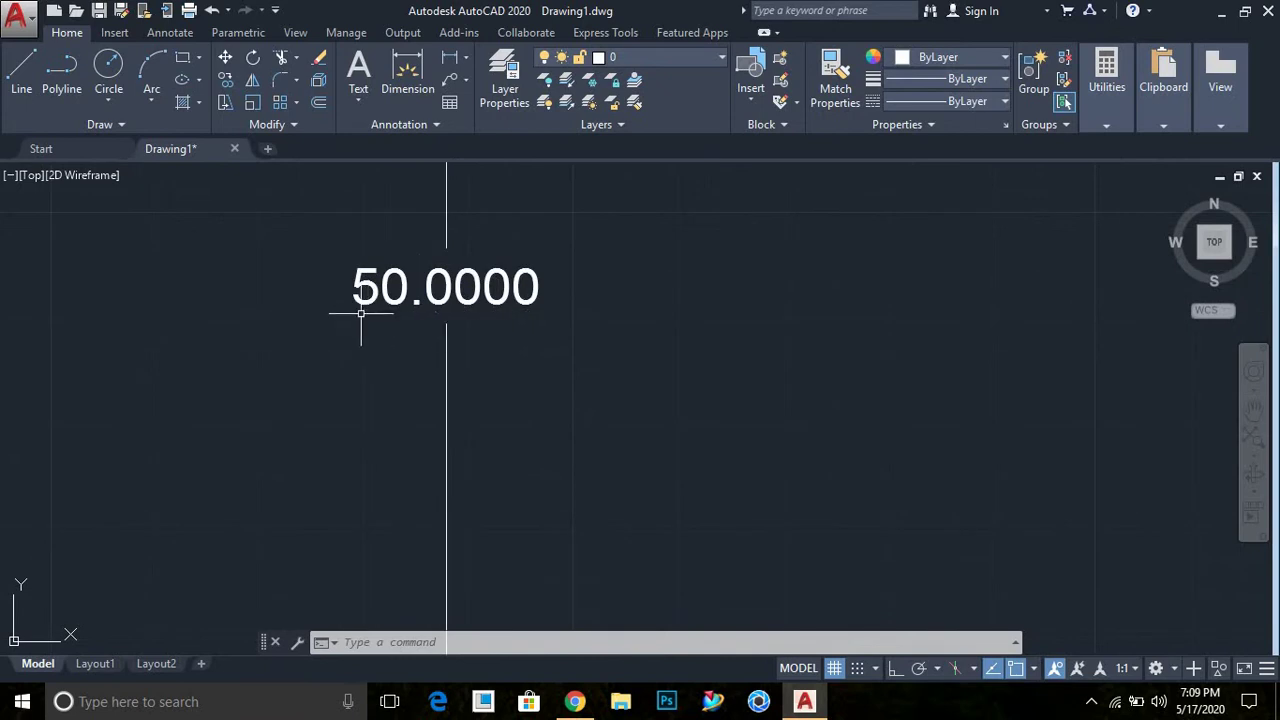
pyautogui.scroll(-3, 449, 325)
pyautogui.scroll(-2, 677, 329)
pyautogui.scroll(-1, 543, 325)
pyautogui.scroll(-5, 651, 314)
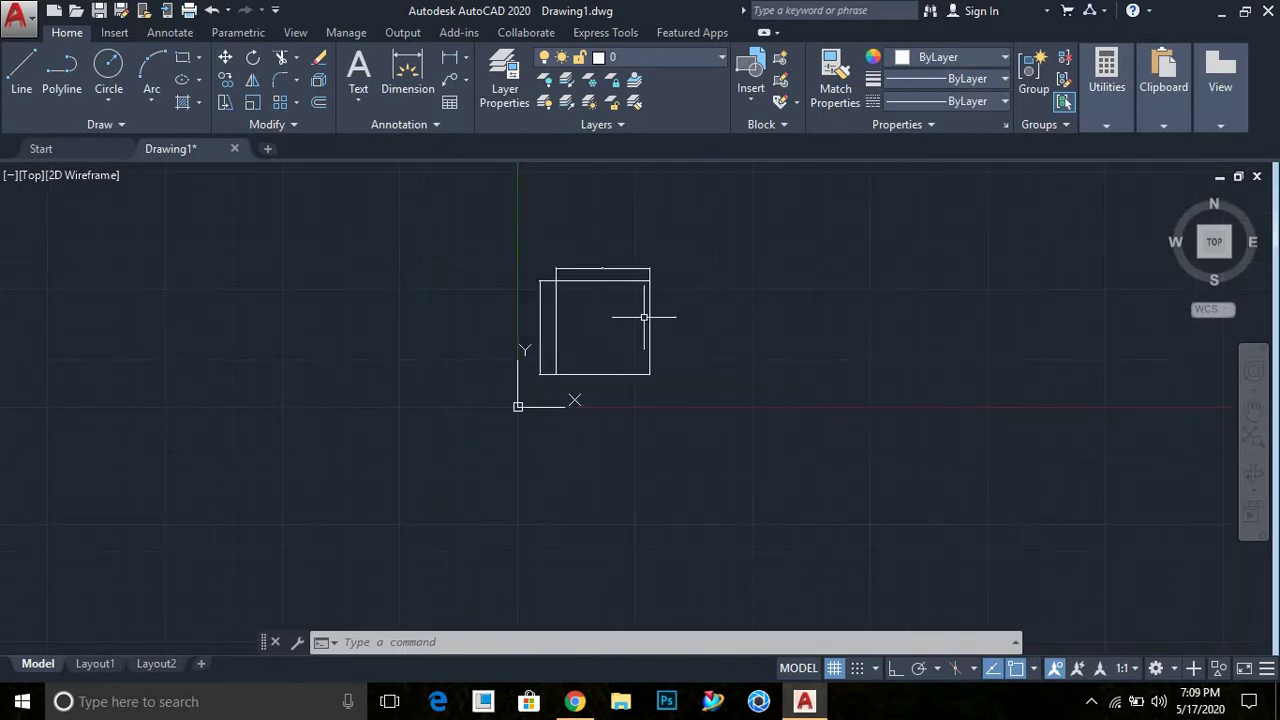
pyautogui.scroll(4, 591, 309)
pyautogui.moveTo(591, 309)
pyautogui.mouseDown(button='middle')
pyautogui.moveTo(586, 366)
pyautogui.moveTo(617, 306)
pyautogui.mouseUp(button='middle')
pyautogui.scroll(2, 592, 377)
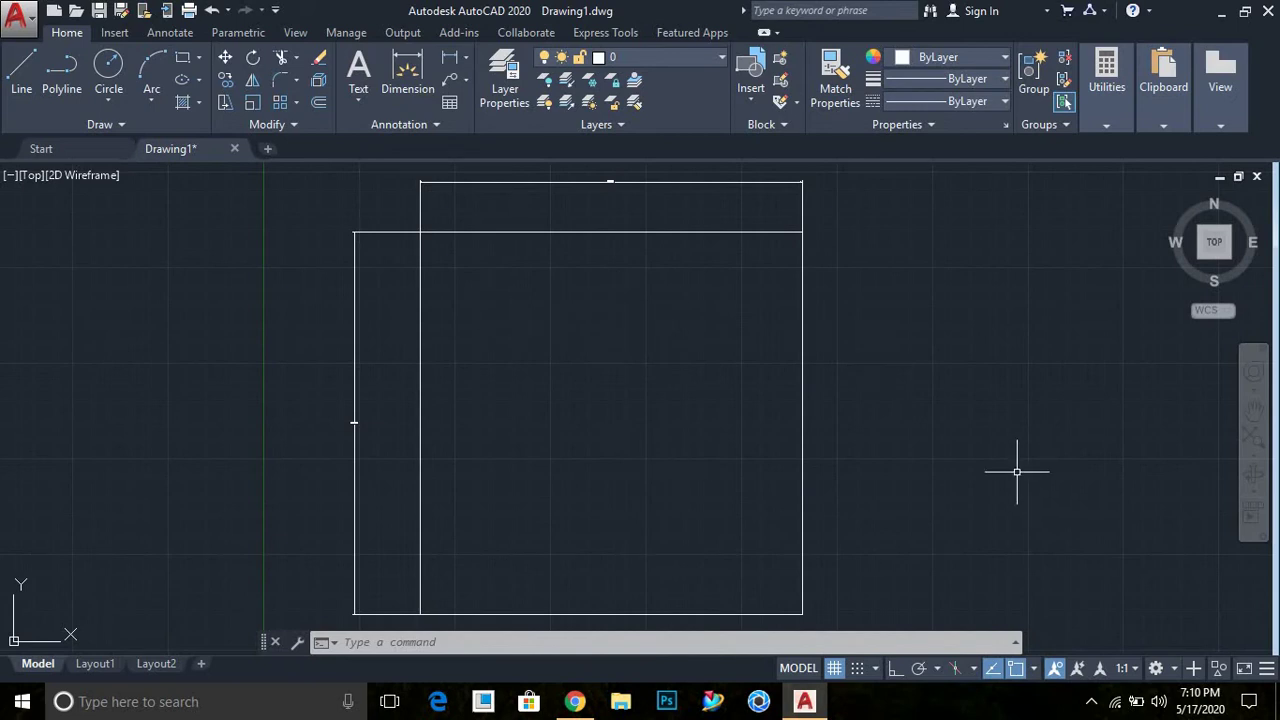
pyautogui.click(932, 402)
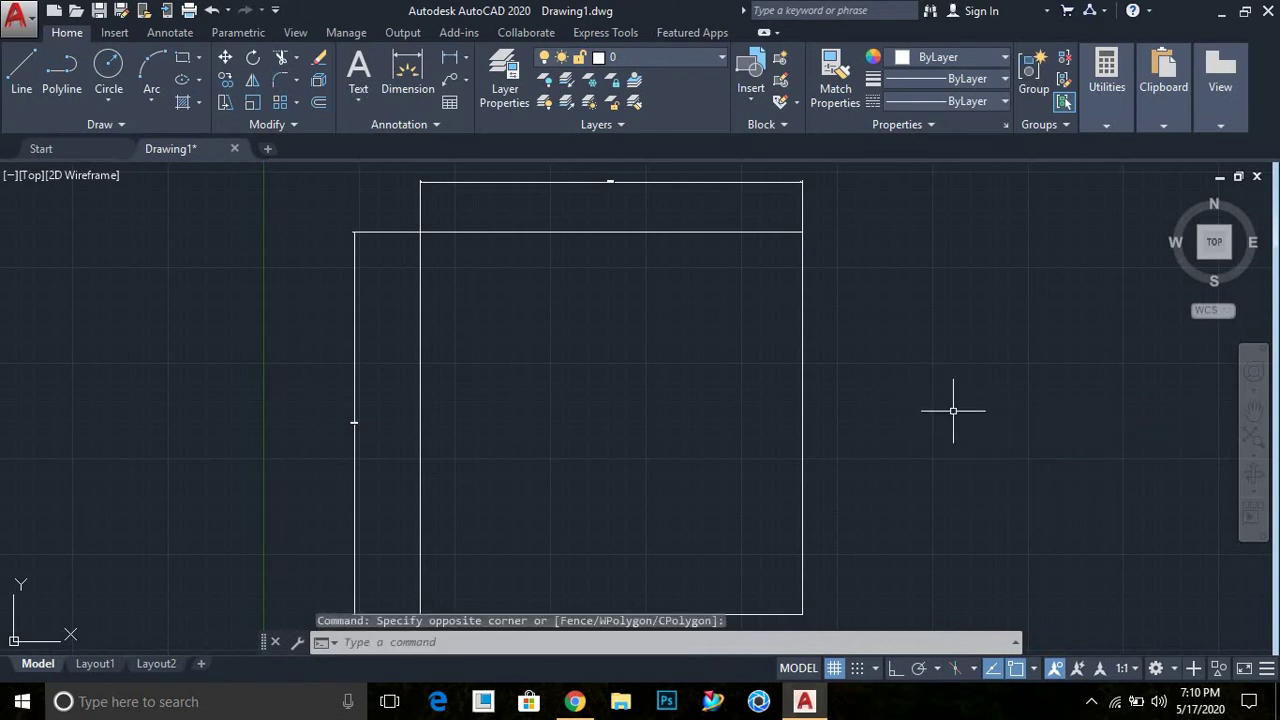
# Set the Standard dimension style's text height to 2 and make Standard current
pyautogui.write('d')
pyautogui.press('Return')
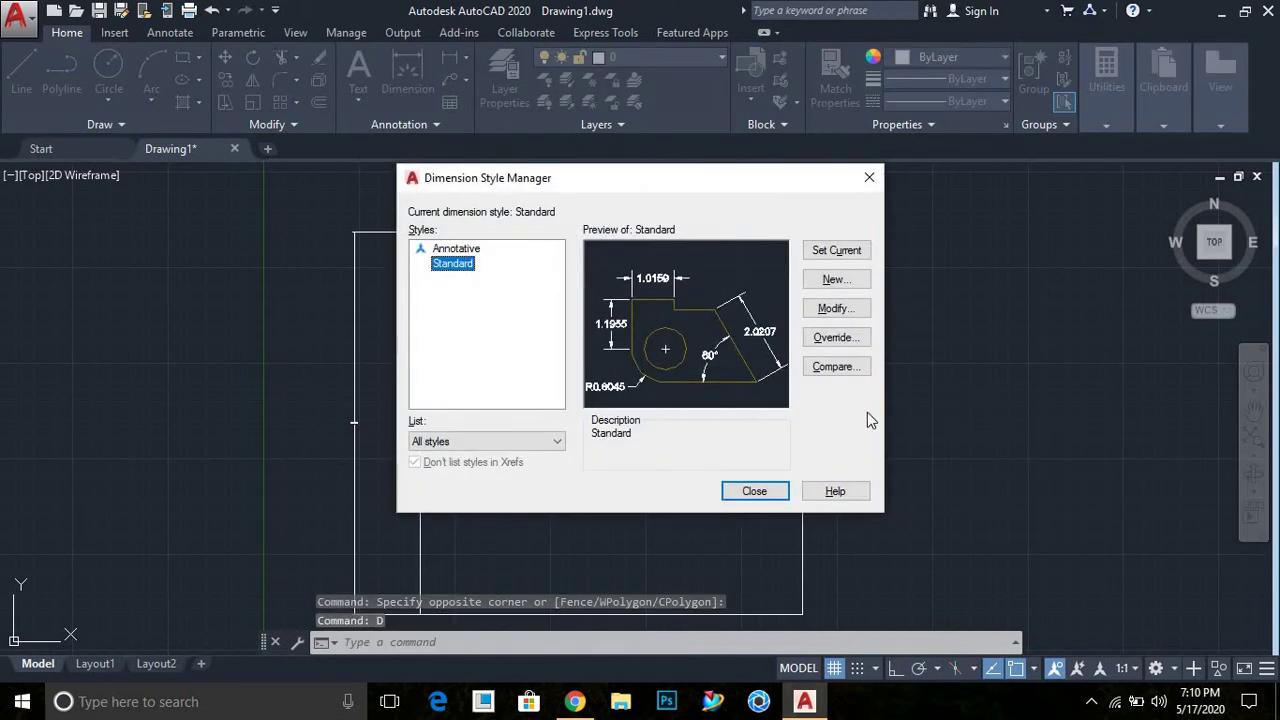
pyautogui.click(858, 312)
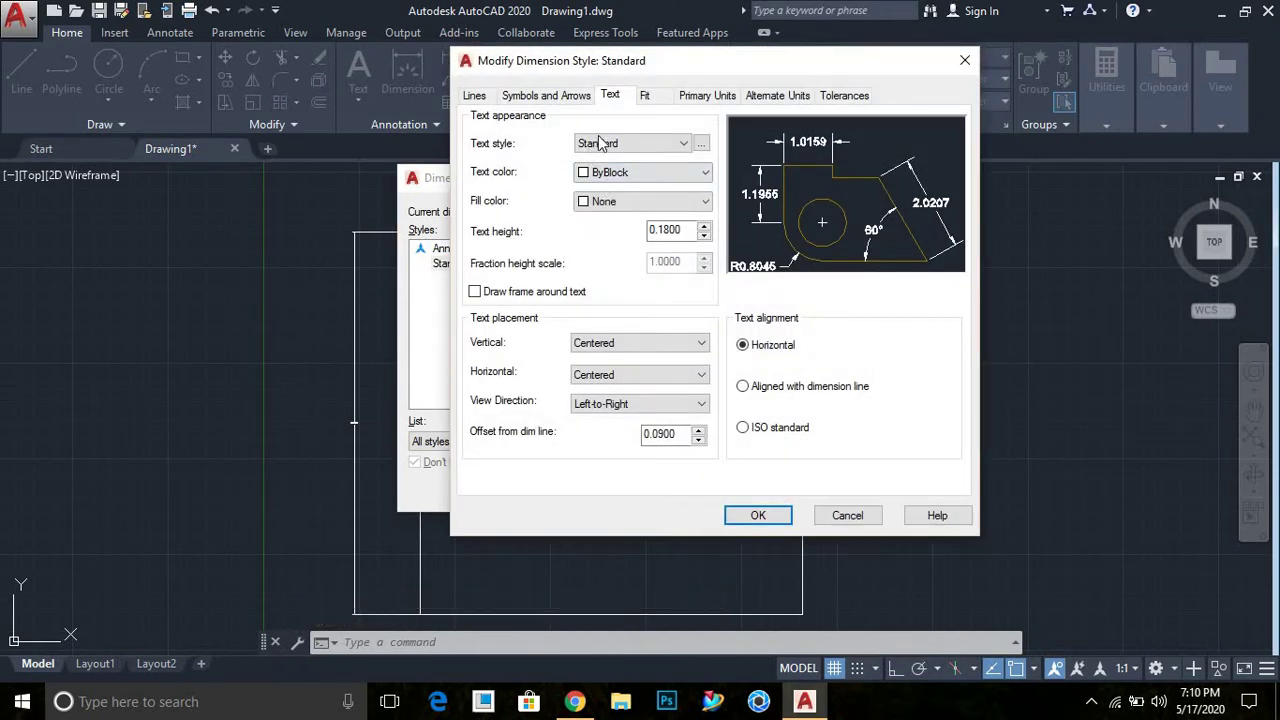
pyautogui.click(566, 96)
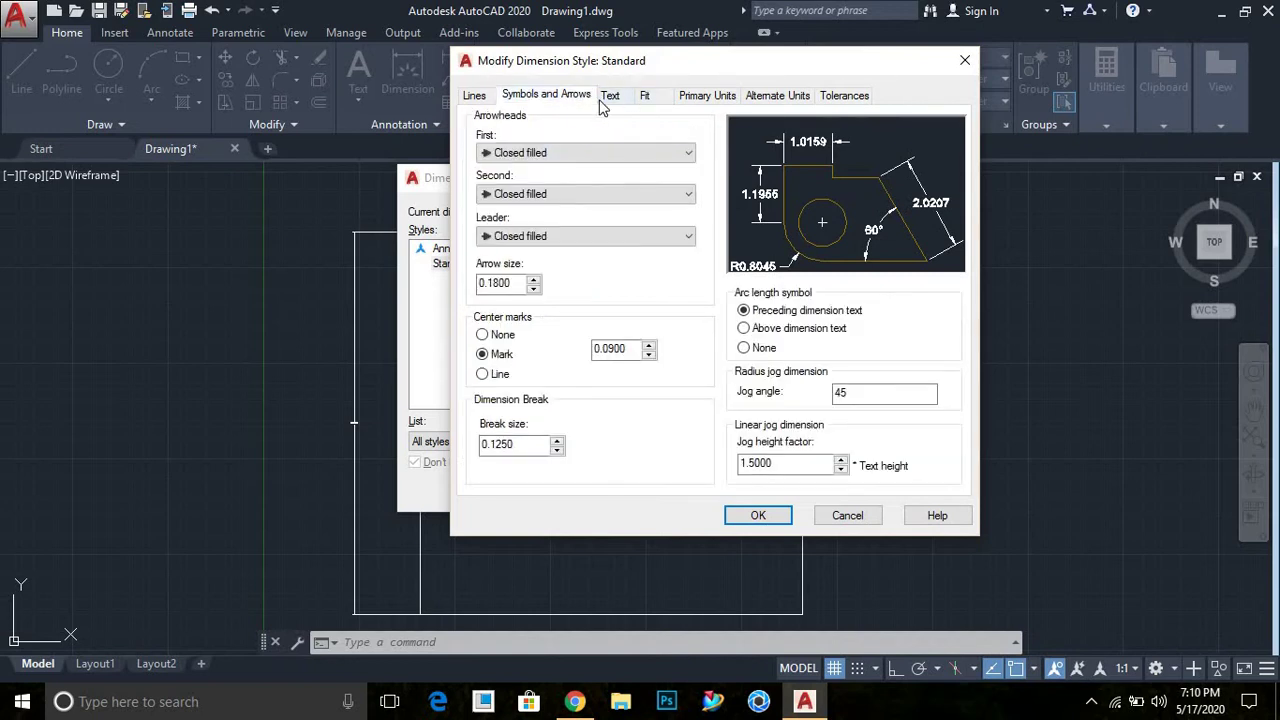
pyautogui.click(612, 100)
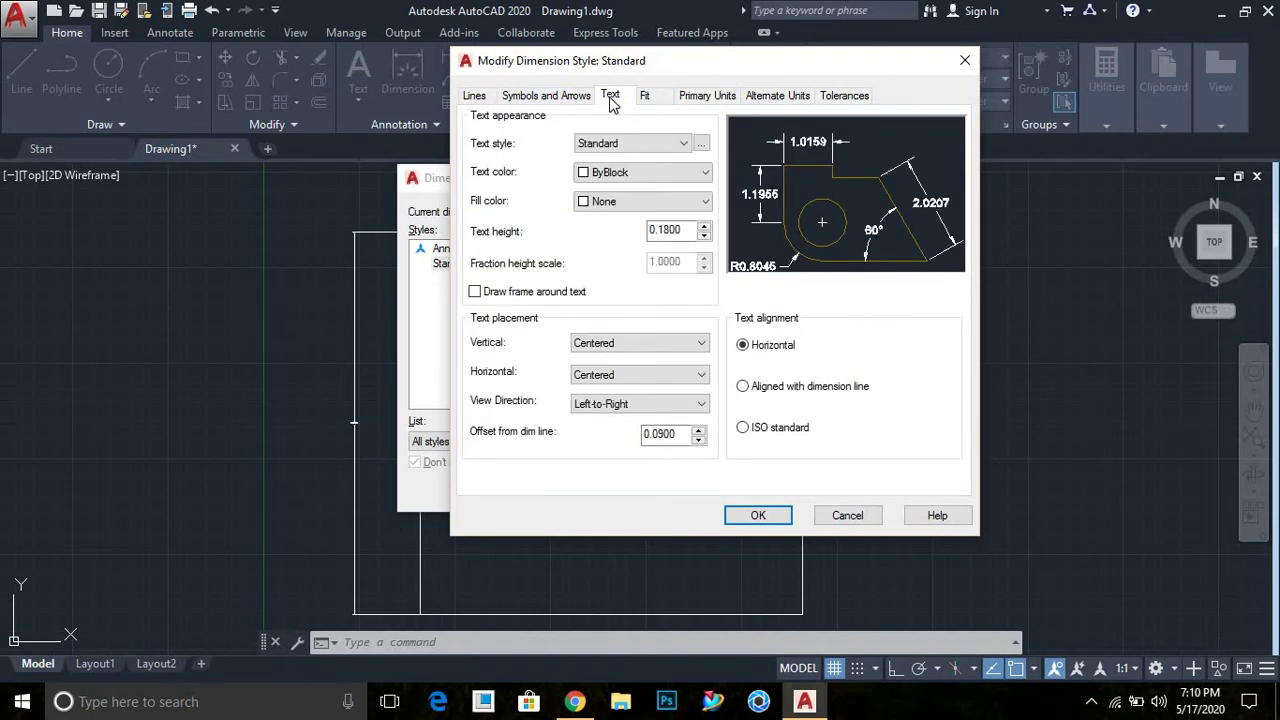
pyautogui.doubleClick(683, 224)
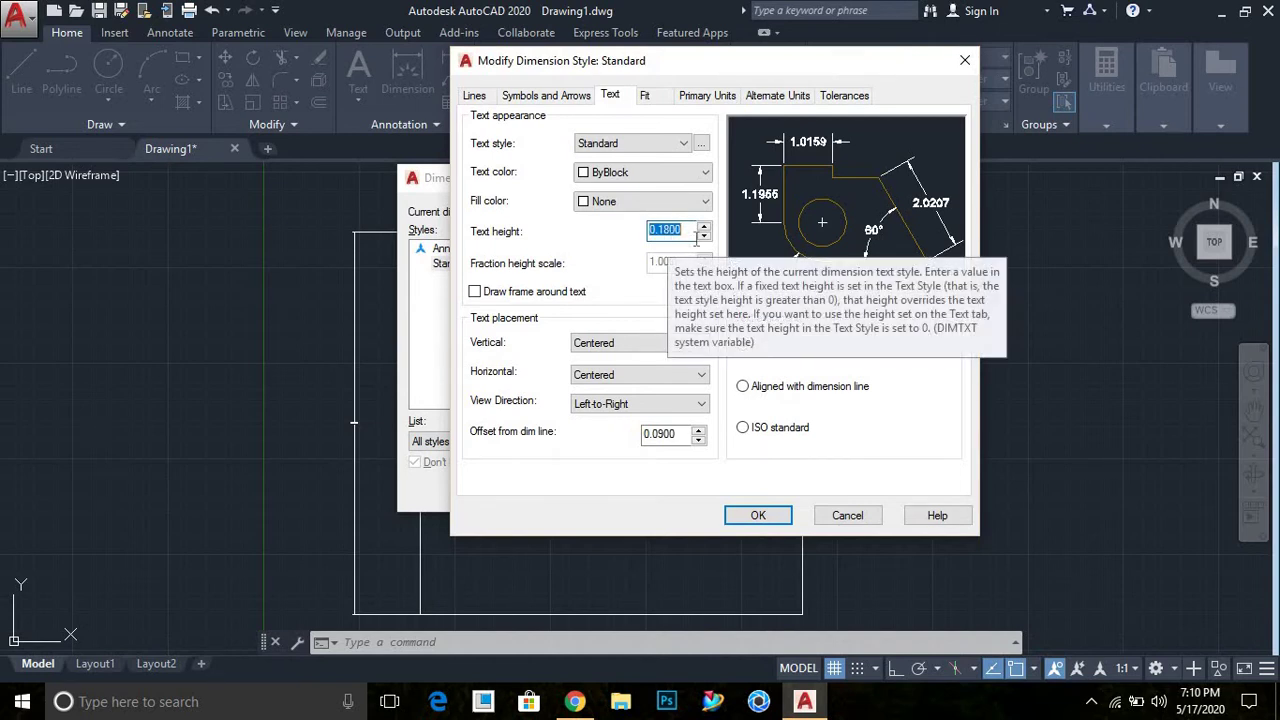
pyautogui.write('2')
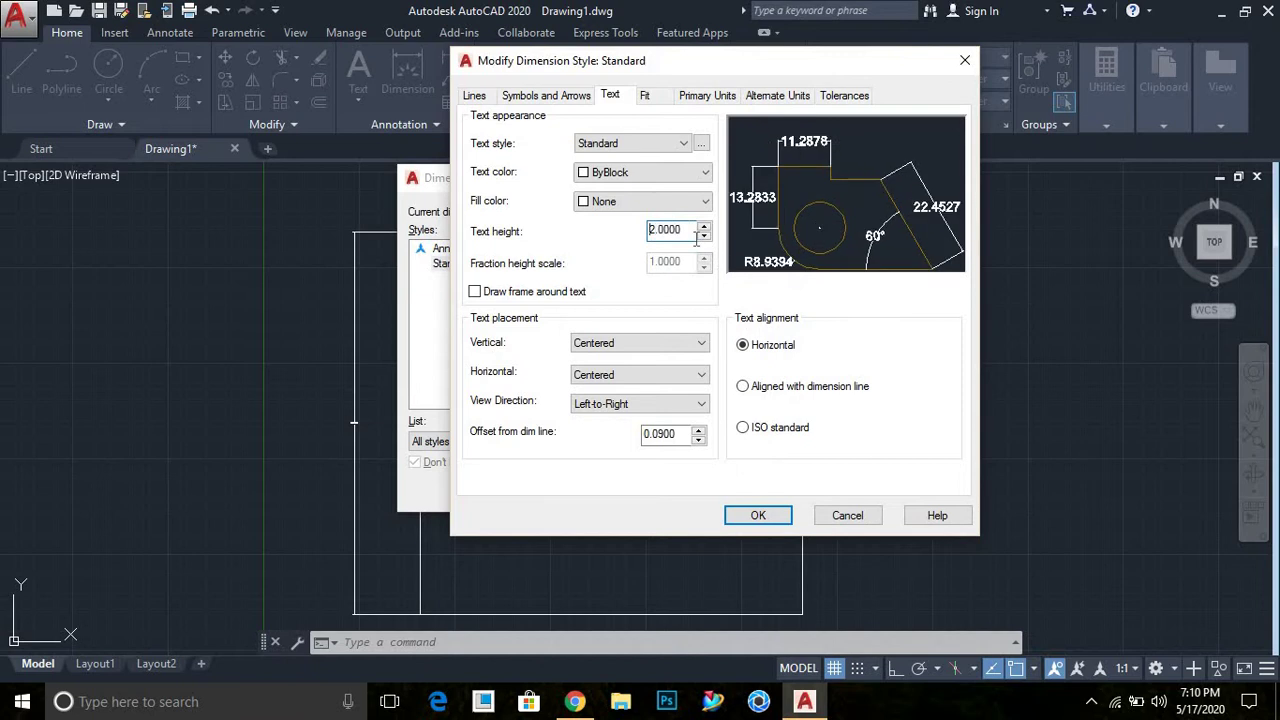
pyautogui.click(758, 516)
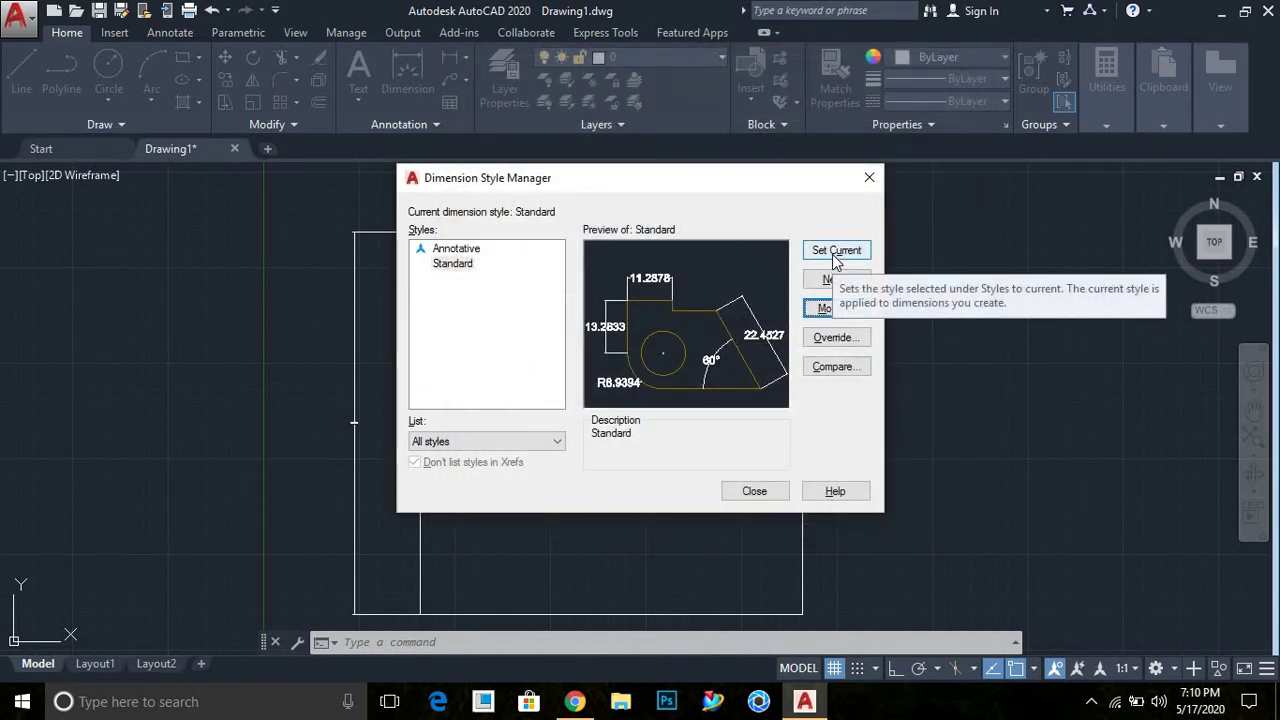
pyautogui.click(836, 256)
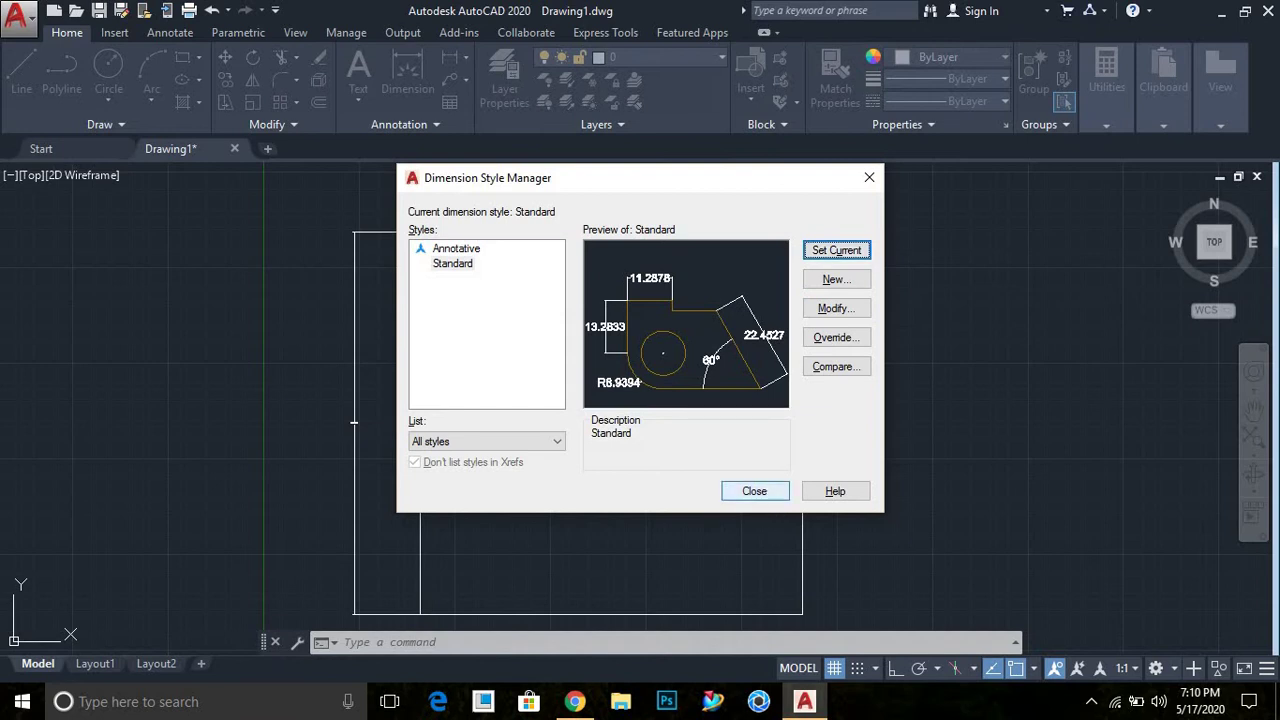
pyautogui.click(754, 491)
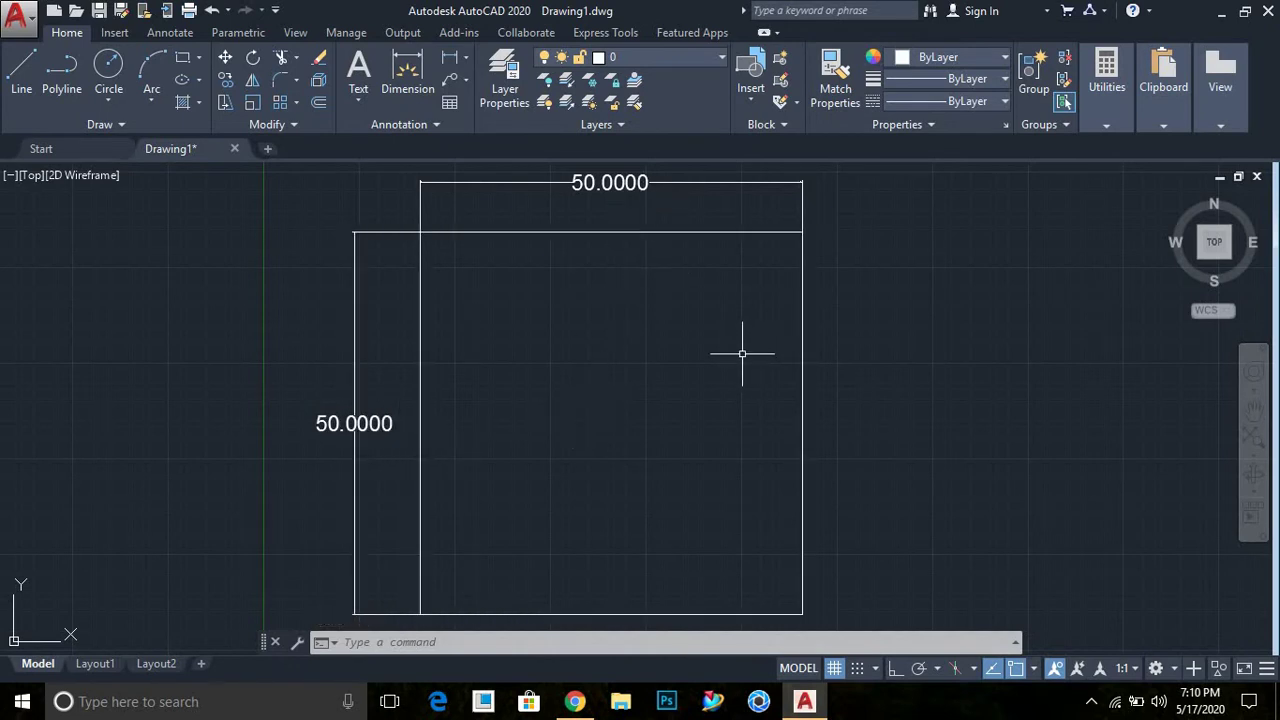
# Reopen the Standard style editor and check its Arial text style before closing it
pyautogui.write('d')
pyautogui.press('Return')
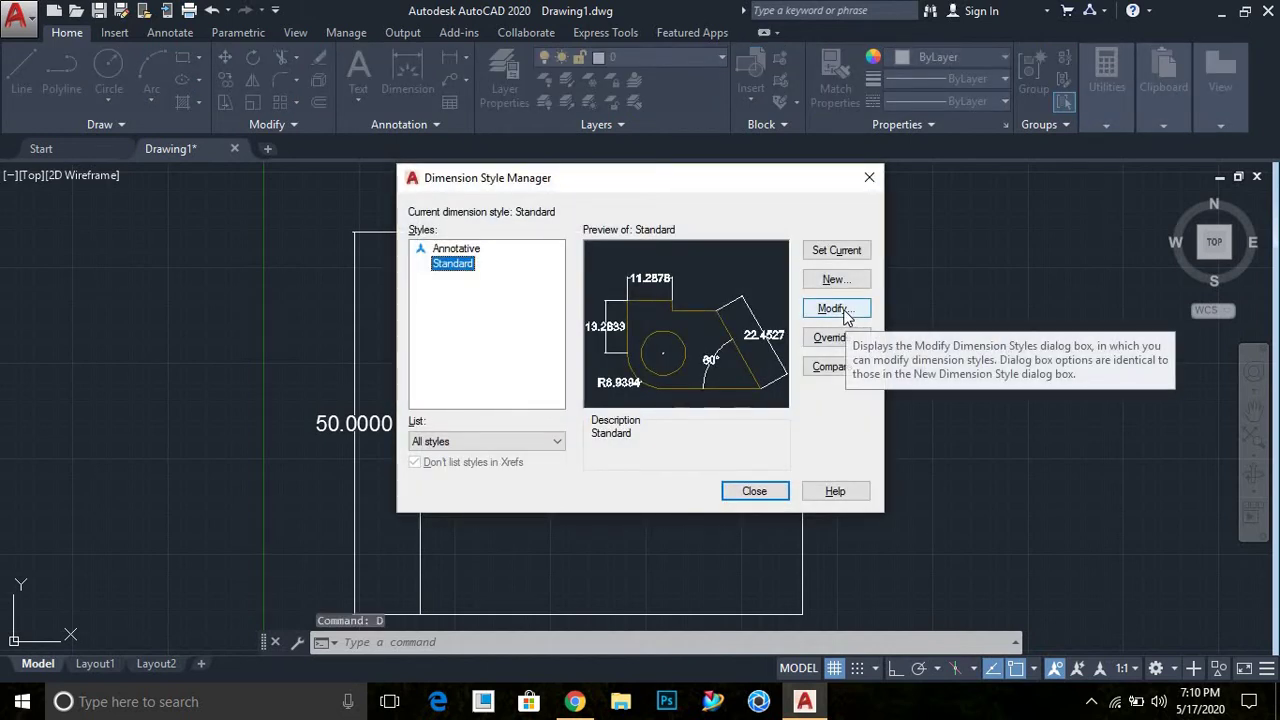
pyautogui.click(843, 311)
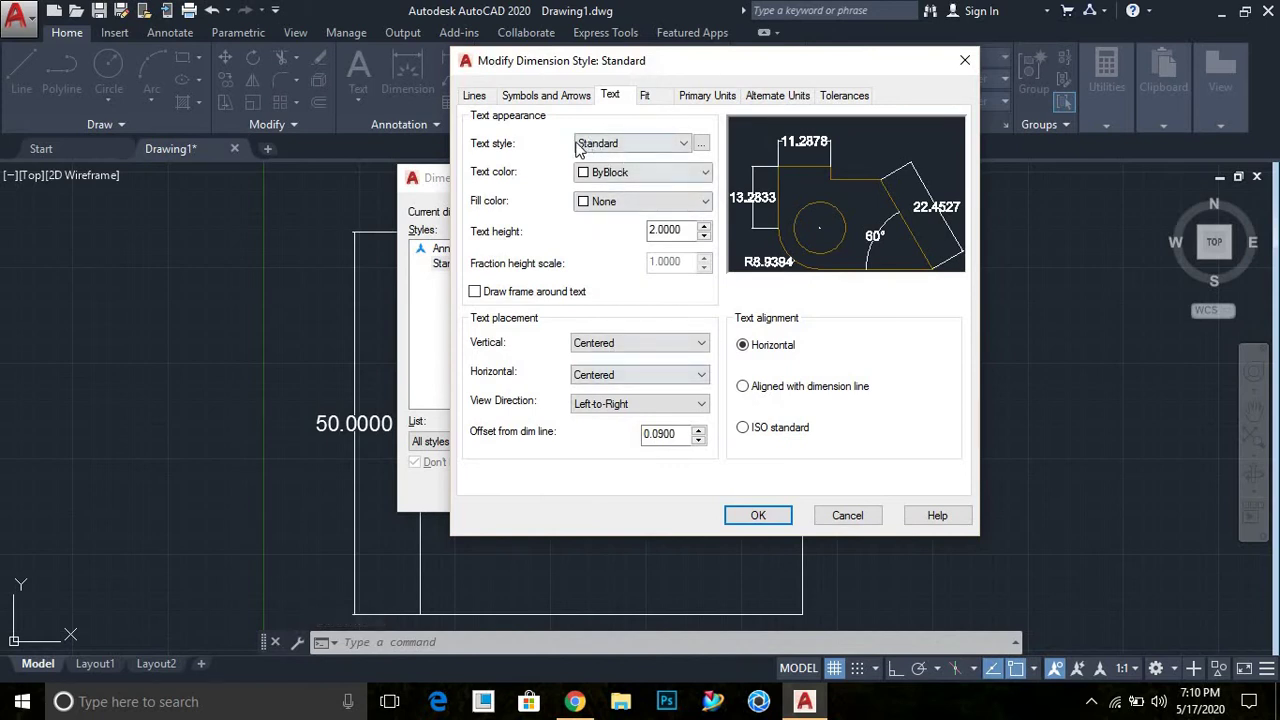
pyautogui.click(701, 143)
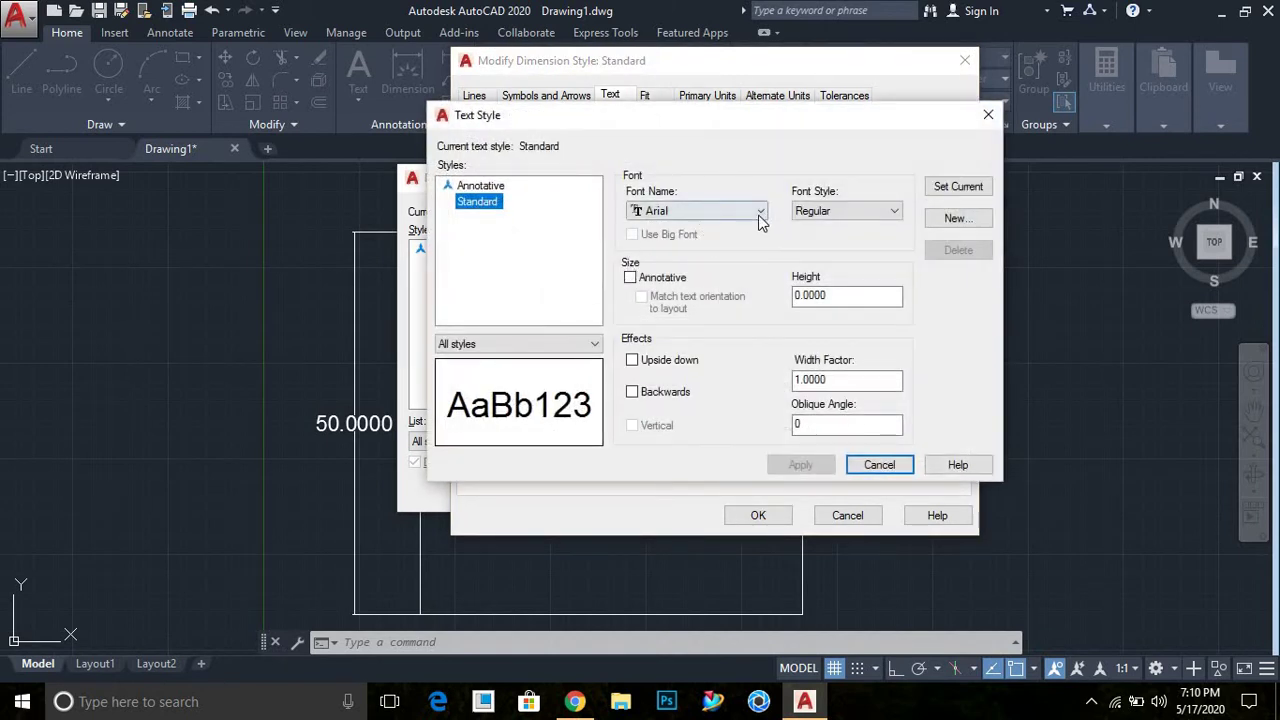
pyautogui.click(988, 114)
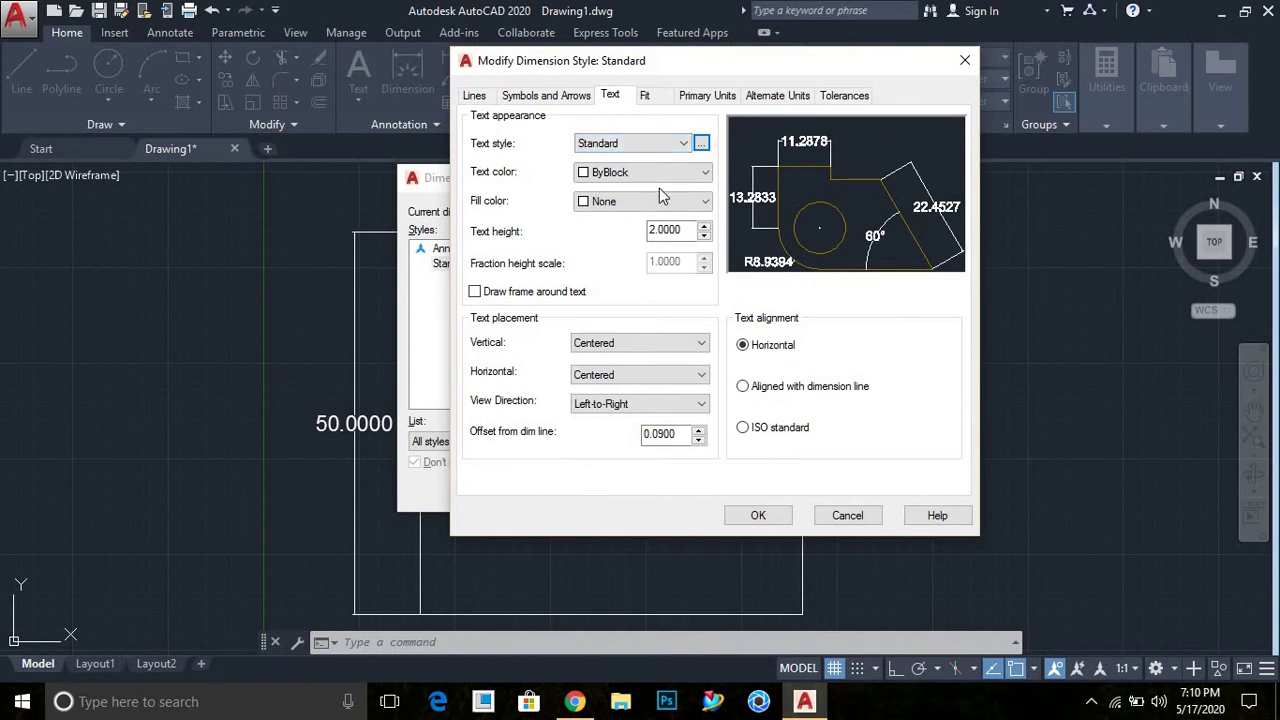
# Set the Standard dimension text colour to Yellow after briefly trying Red
pyautogui.click(659, 172)
pyautogui.click(660, 229)
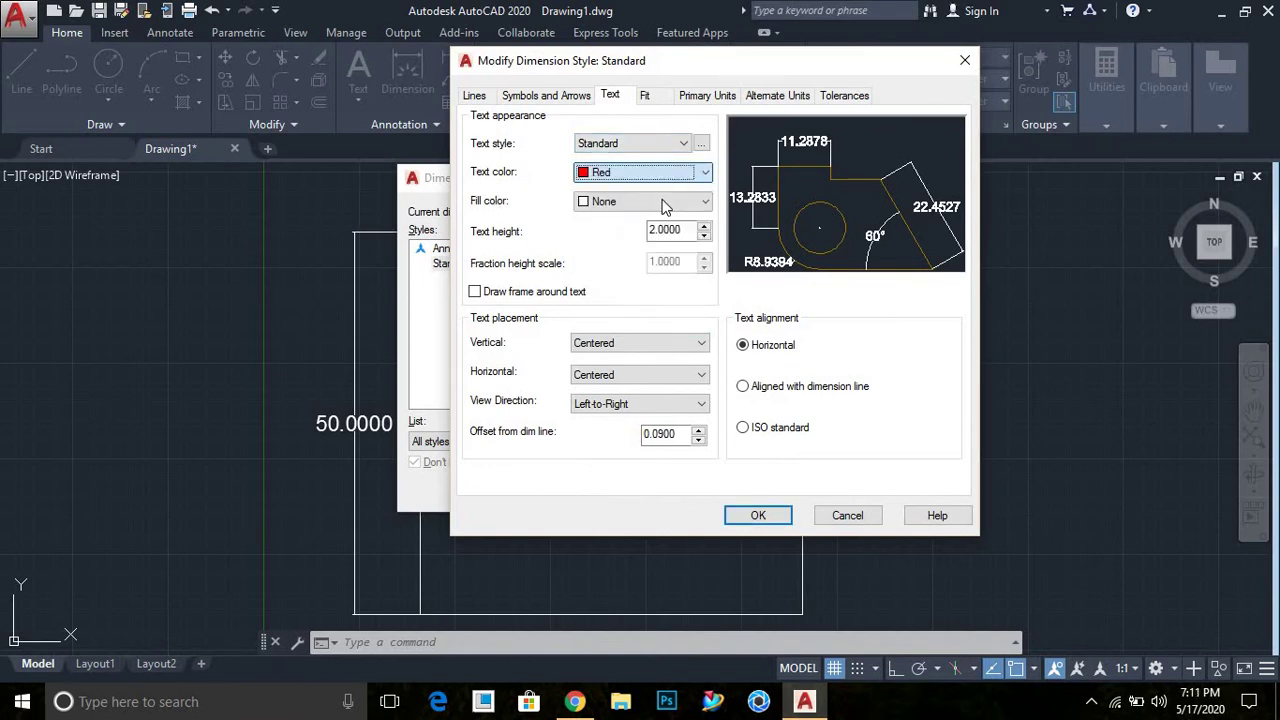
pyautogui.click(655, 172)
pyautogui.click(645, 244)
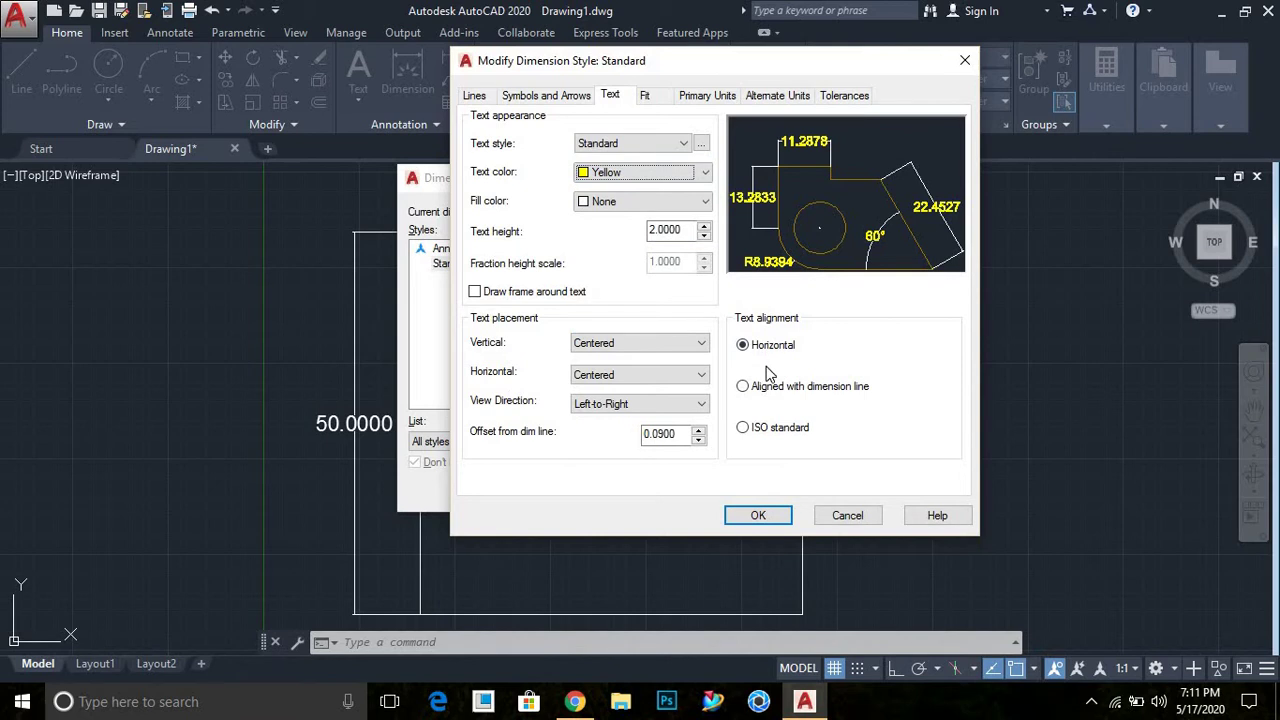
pyautogui.moveTo(731, 112); pyautogui.dragTo(968, 274)
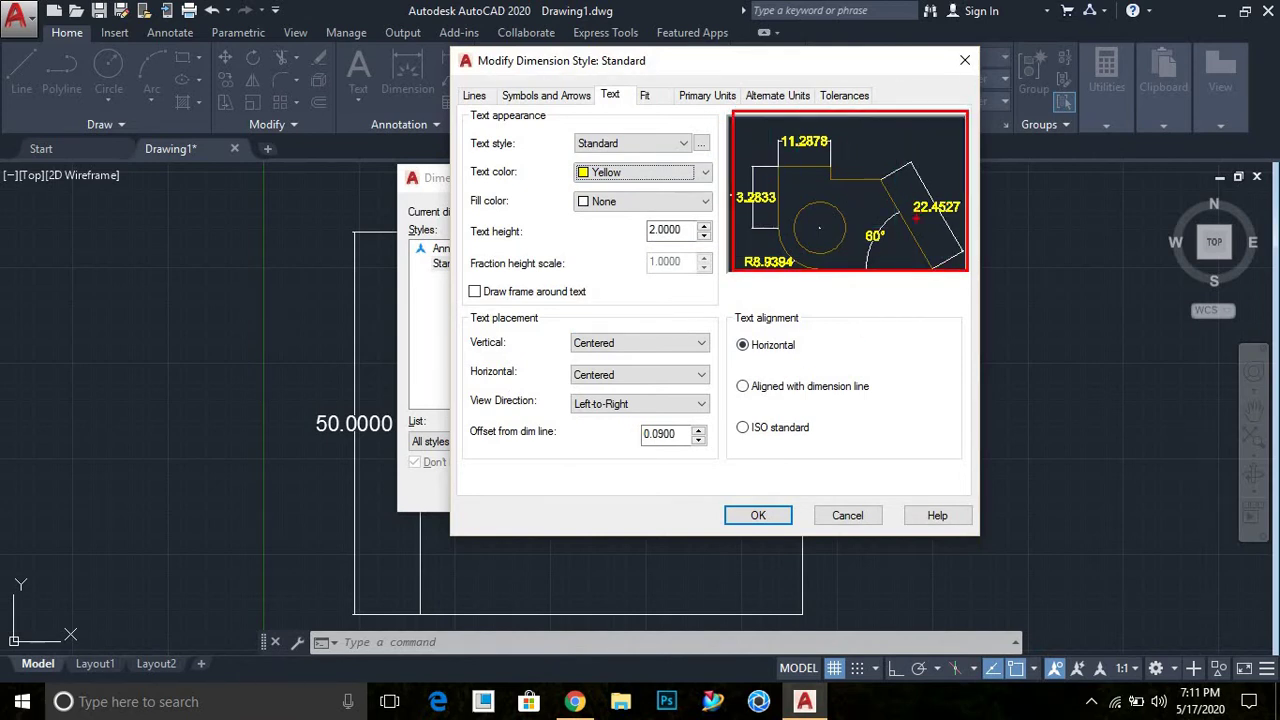
pyautogui.press('Escape')
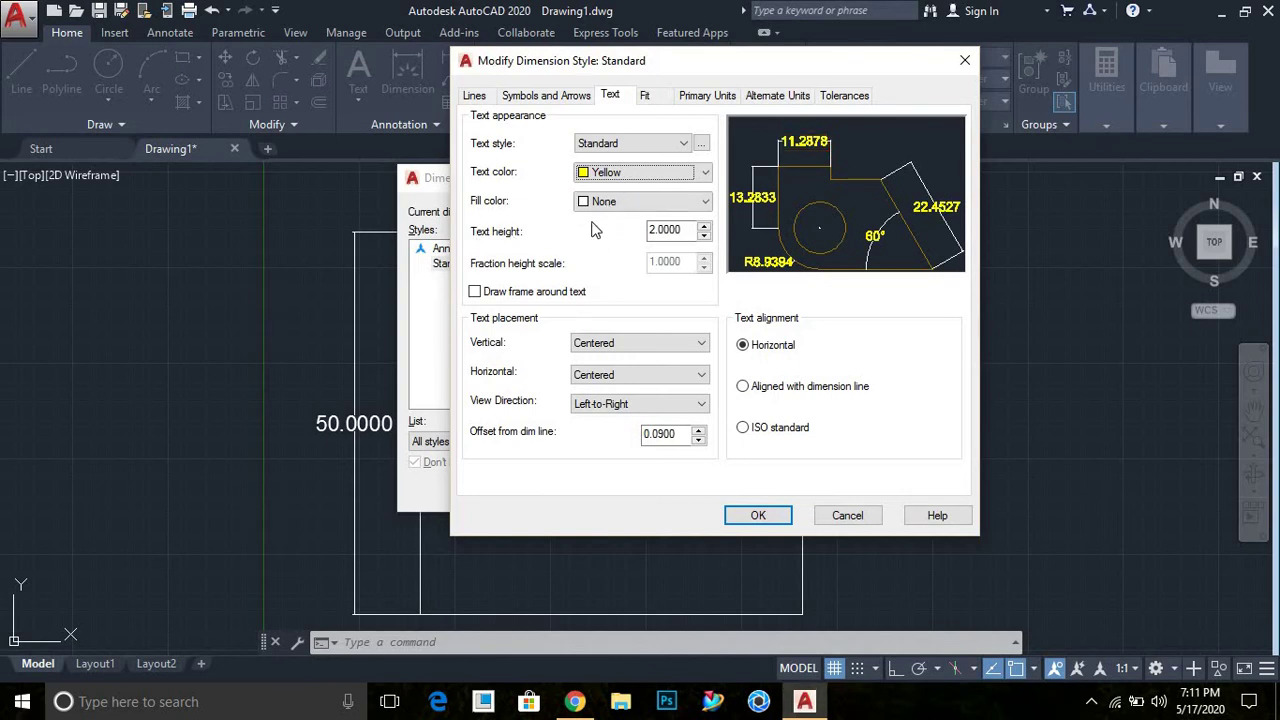
# Try Green and Red text fill colours, then set the text fill back to none
pyautogui.click(624, 203)
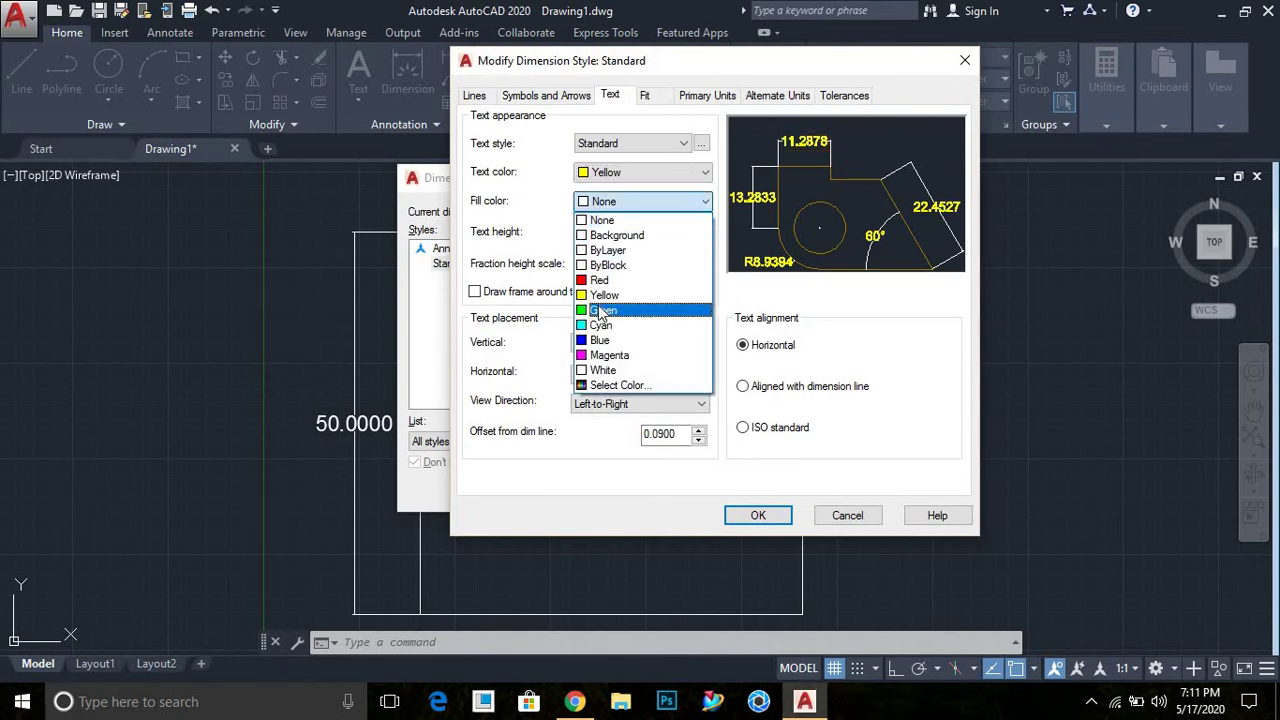
pyautogui.click(607, 313)
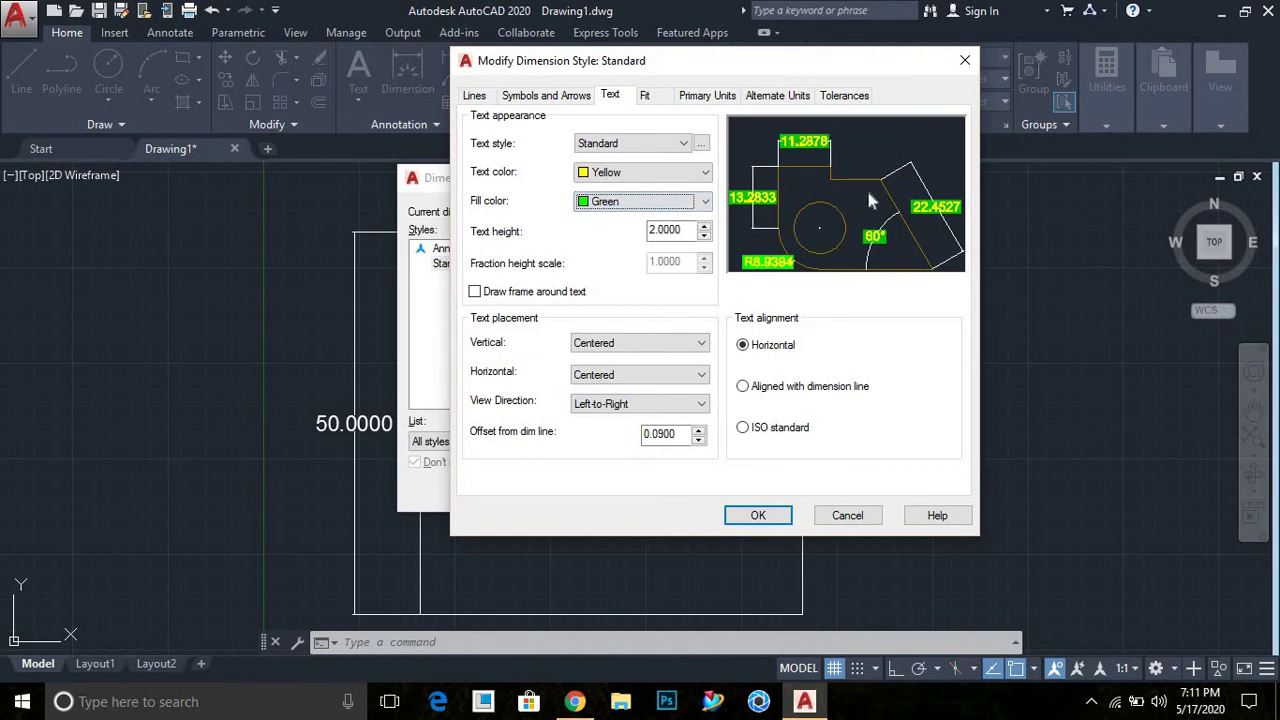
pyautogui.click(608, 203)
pyautogui.click(605, 283)
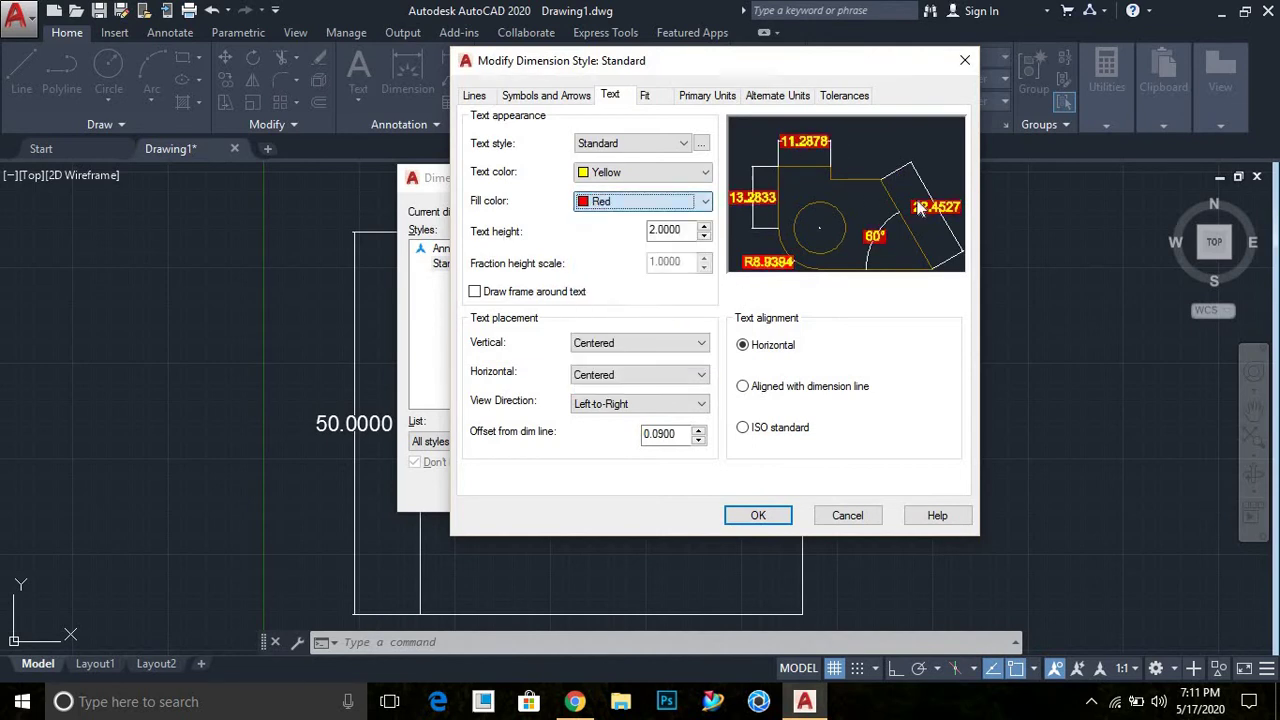
pyautogui.click(646, 203)
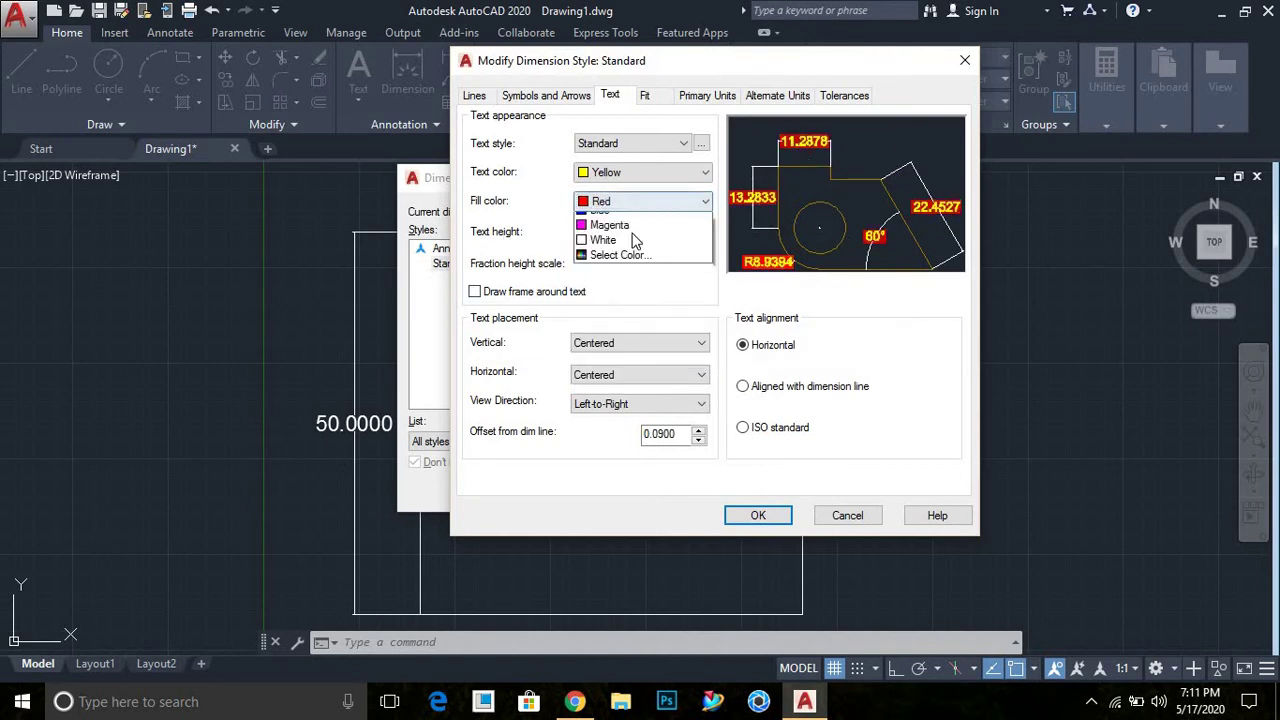
pyautogui.click(604, 221)
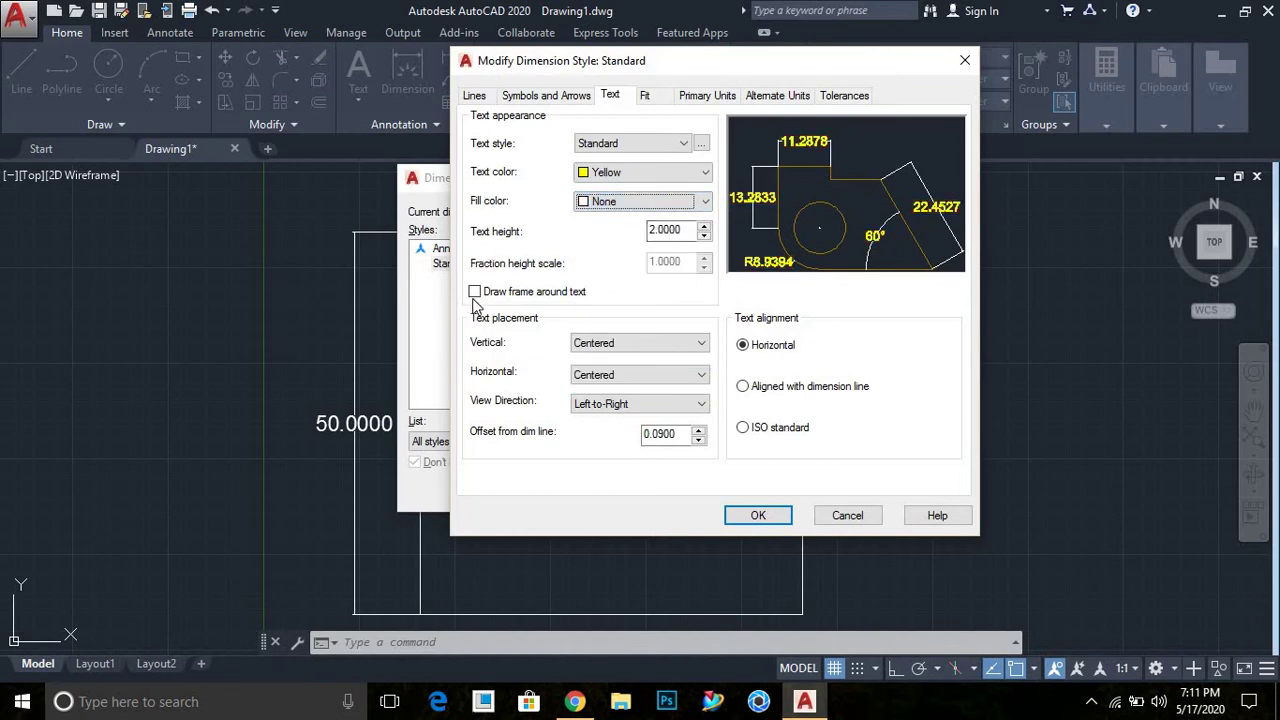
# Keep yellow text, turn on a frame around dimension text, and apply the style
pyautogui.click(620, 180)
pyautogui.click(605, 244)
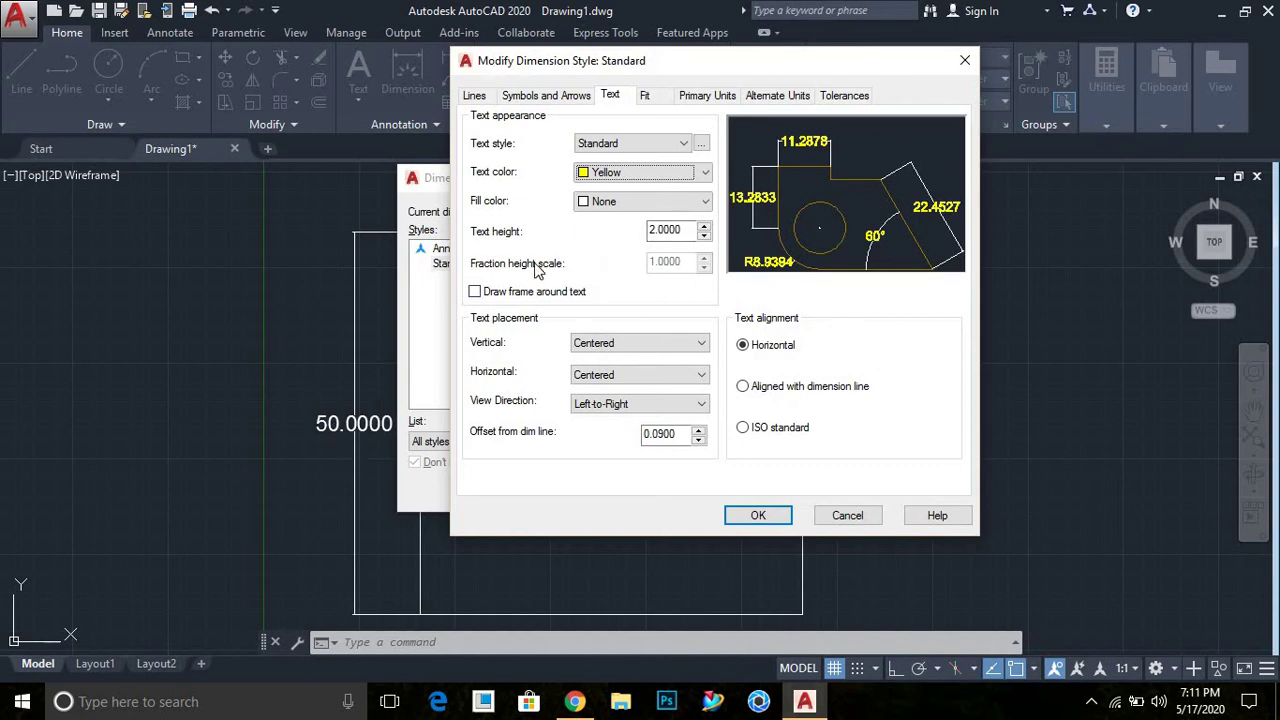
pyautogui.click(474, 291)
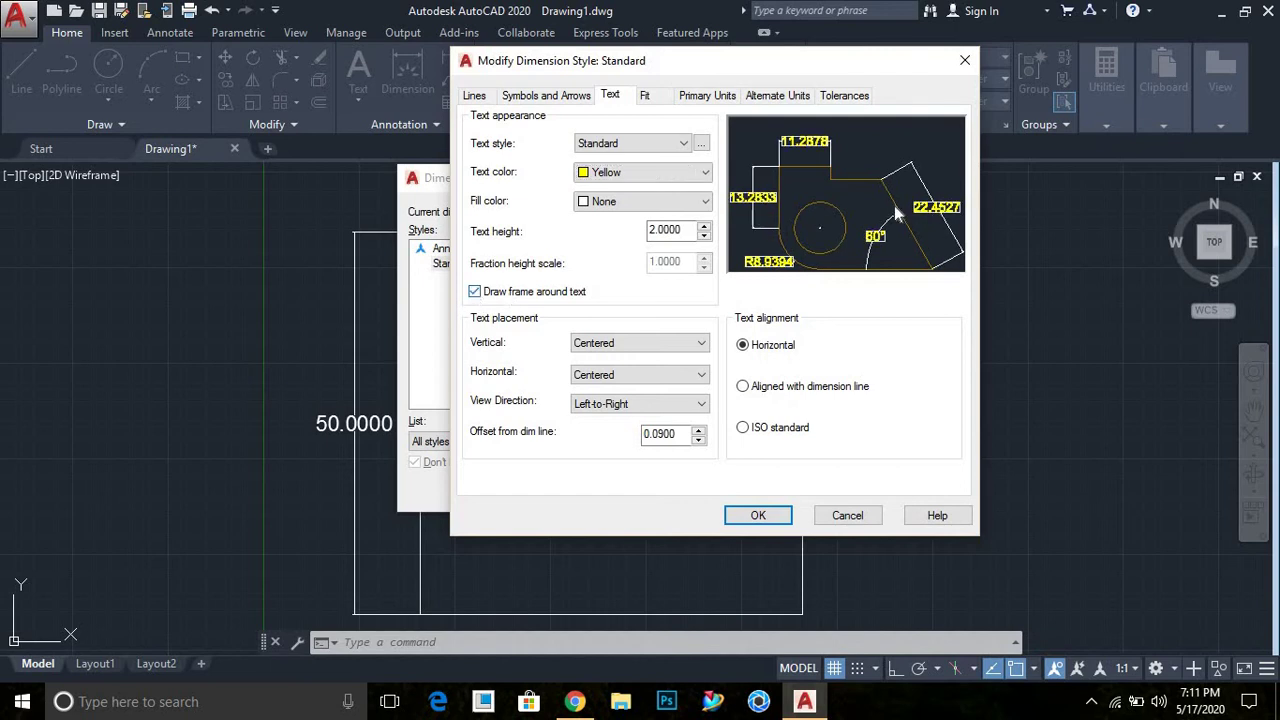
pyautogui.click(758, 515)
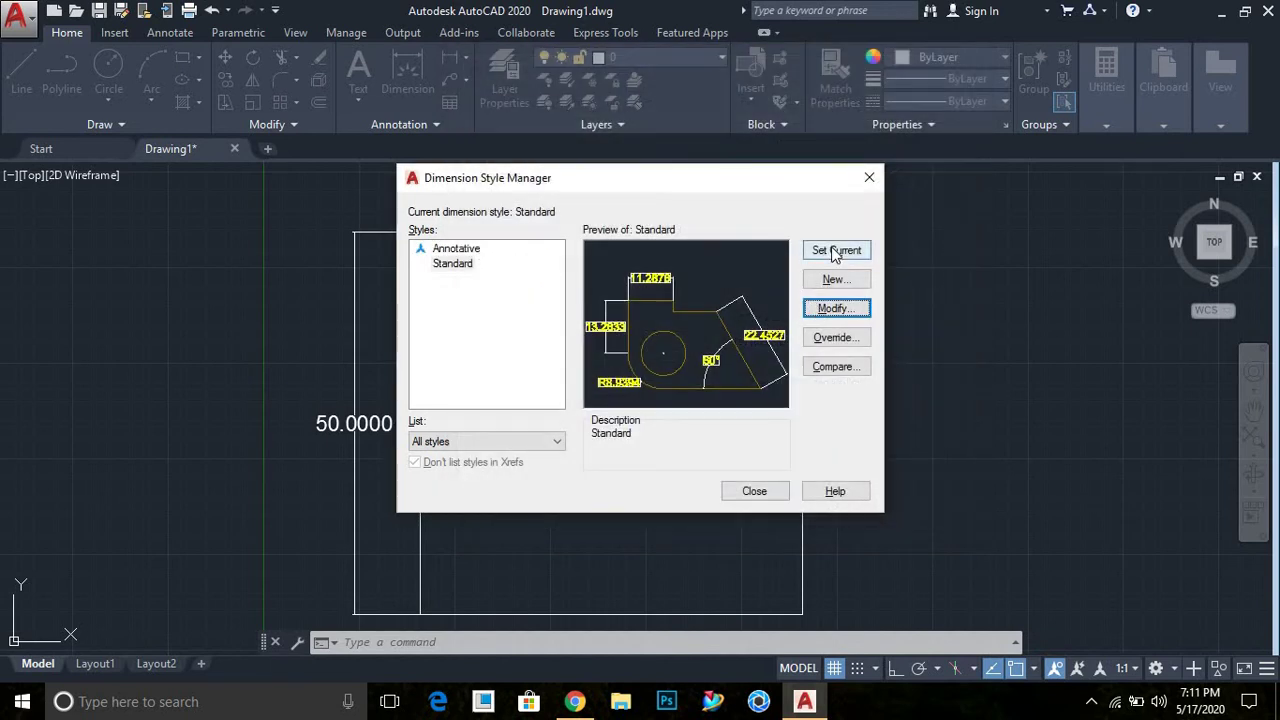
pyautogui.click(754, 491)
pyautogui.scroll(4, 346, 457)
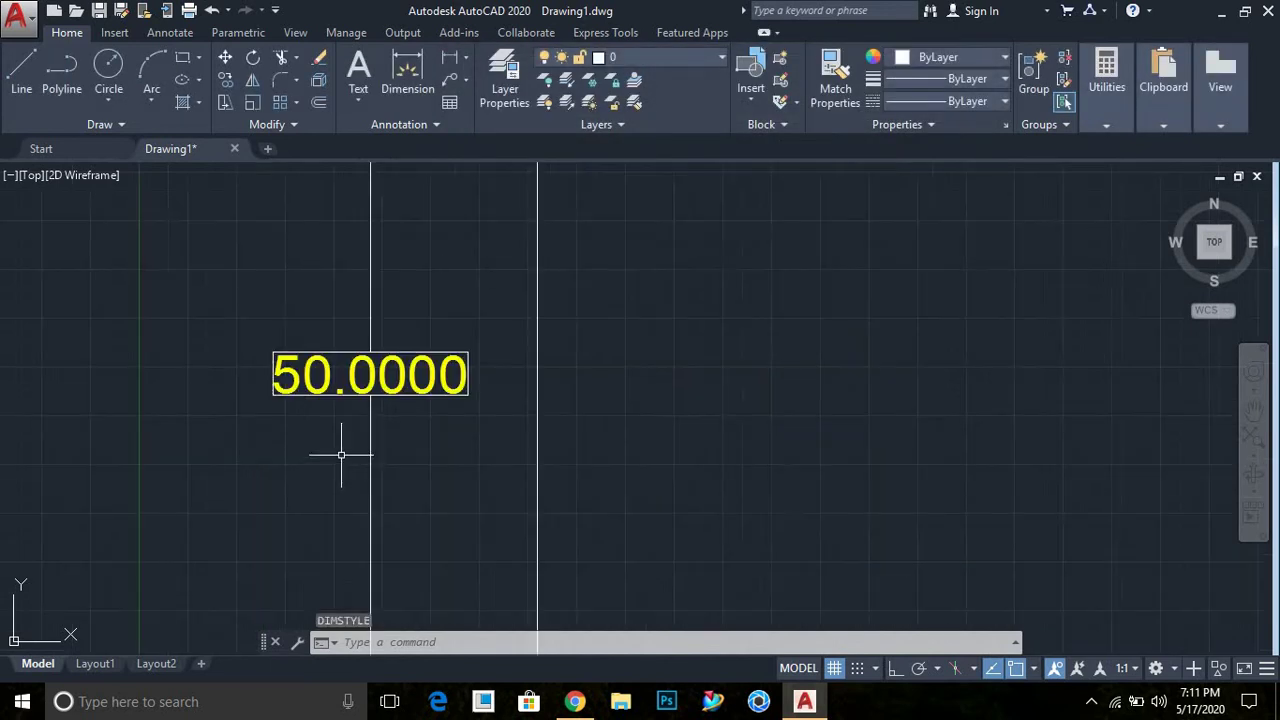
pyautogui.scroll(4, 336, 425)
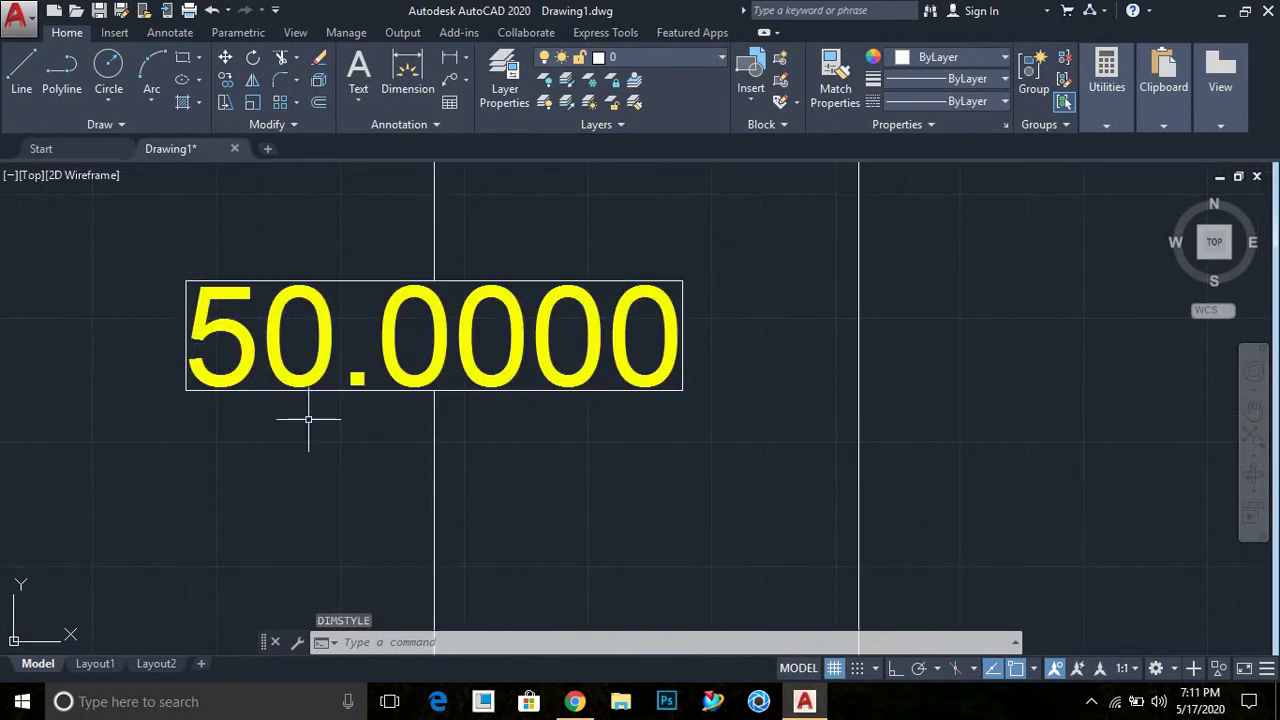
pyautogui.scroll(-4, 371, 340)
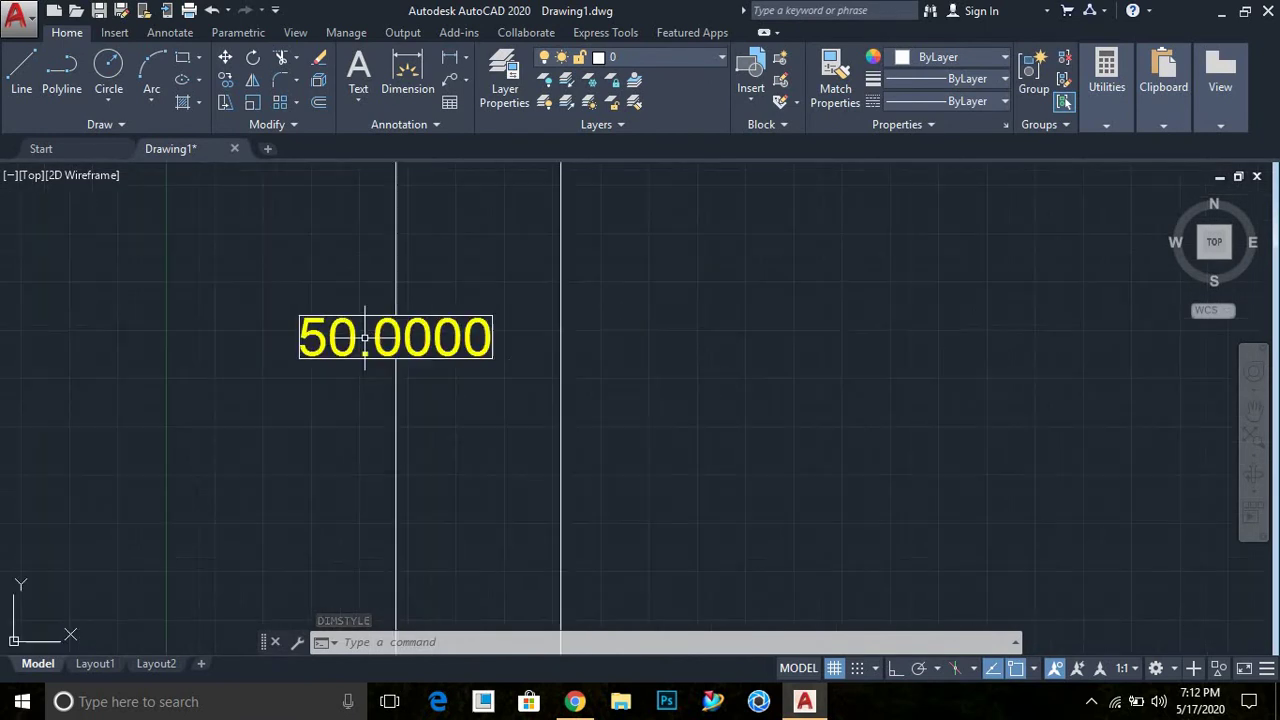
pyautogui.scroll(-3, 480, 348)
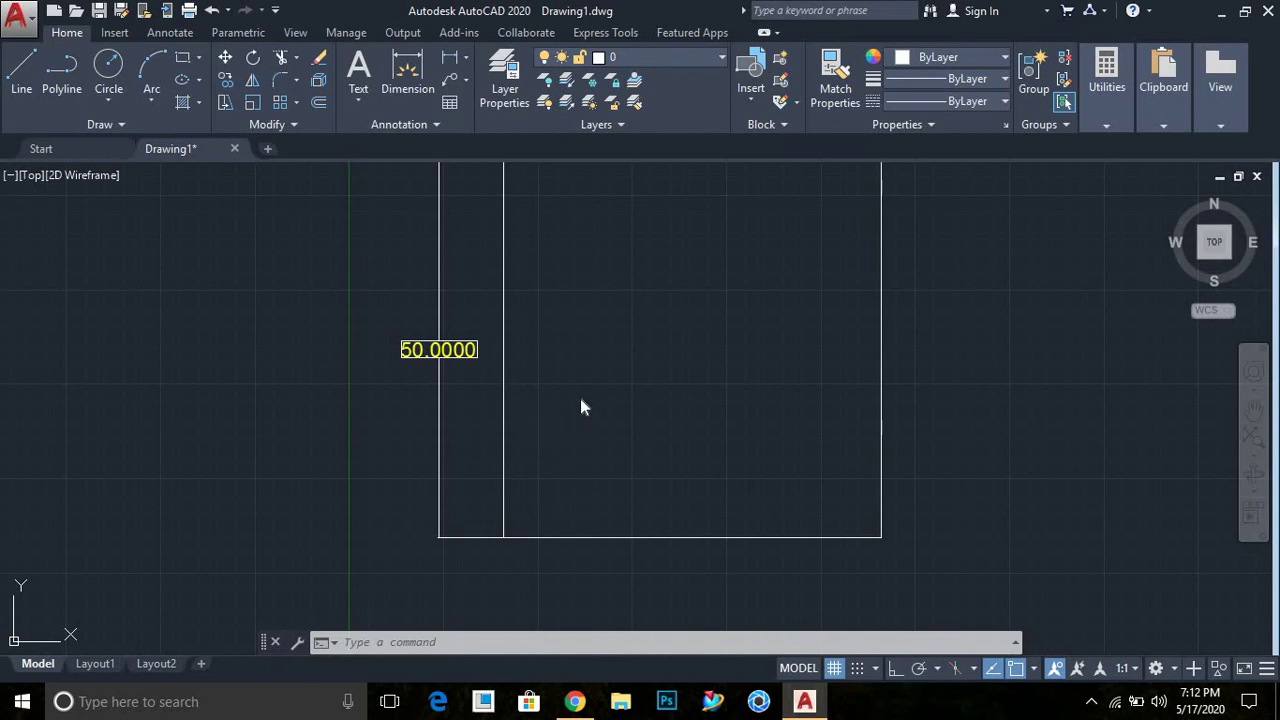
# Change the Standard style's text offset from the dimension line to -1
pyautogui.write('d')
pyautogui.press('Return')
pyautogui.click(836, 308)
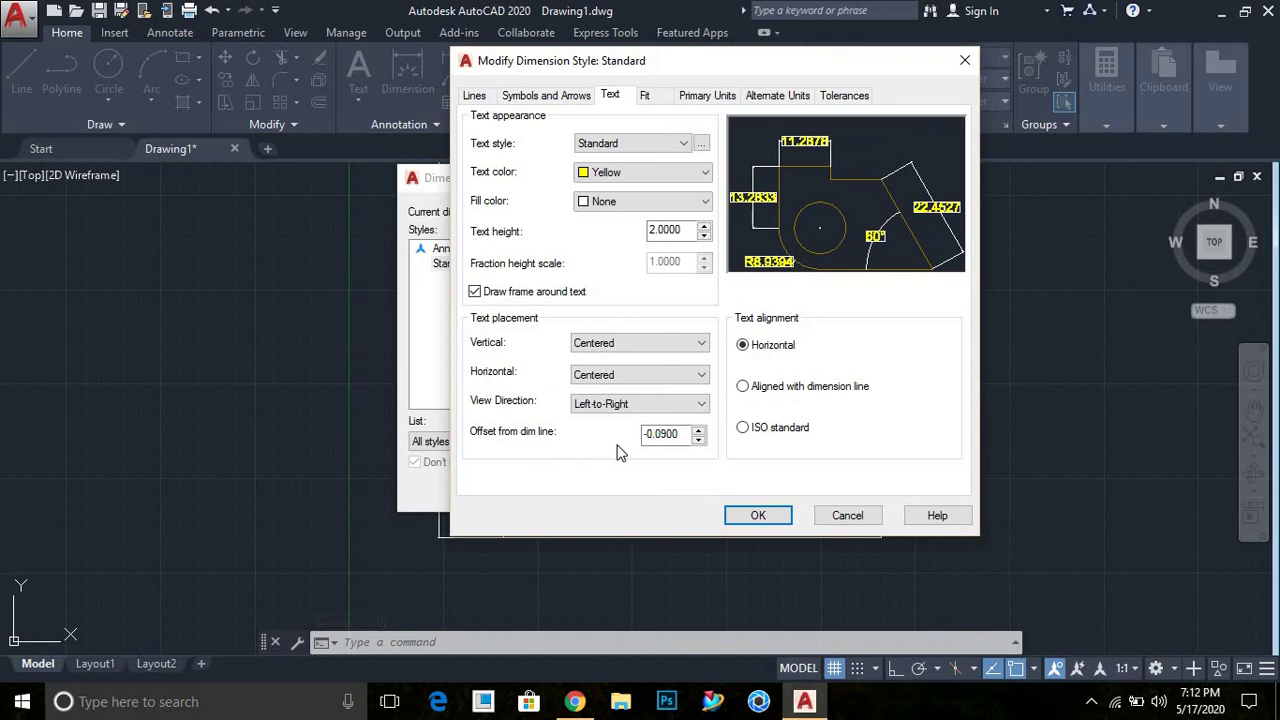
pyautogui.doubleClick(688, 434)
pyautogui.press('BackSpace')
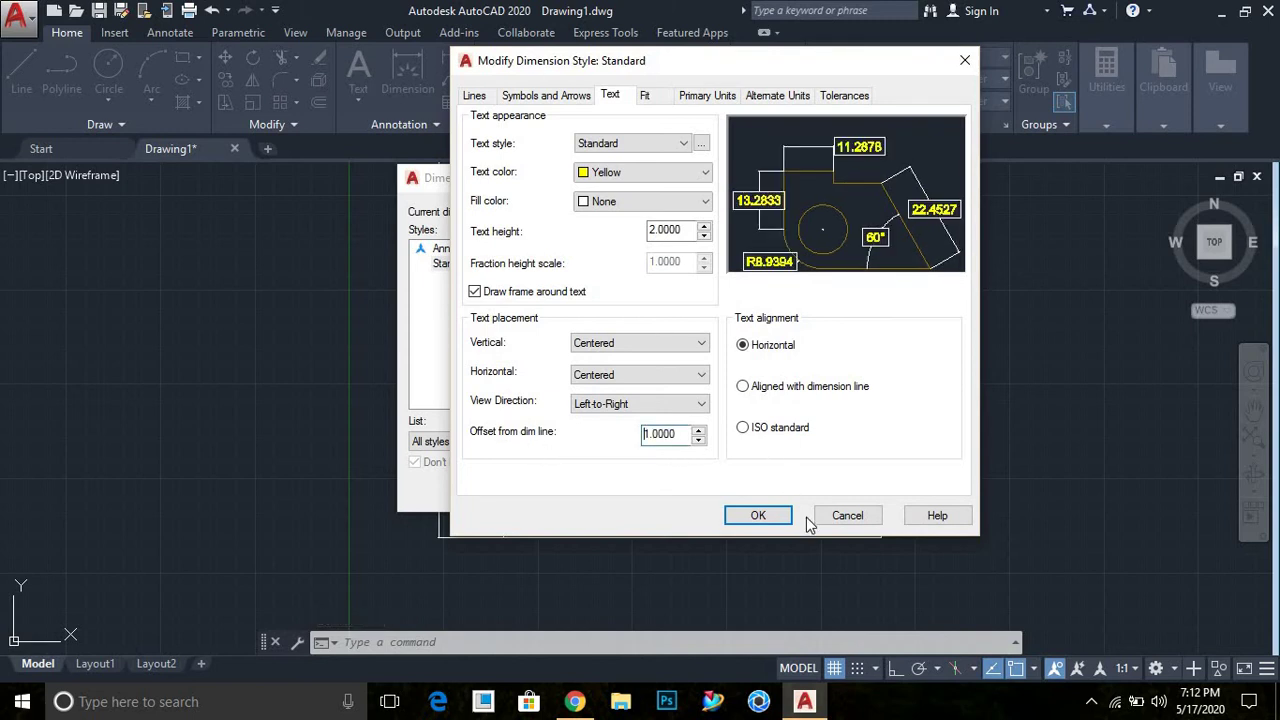
pyautogui.click(774, 521)
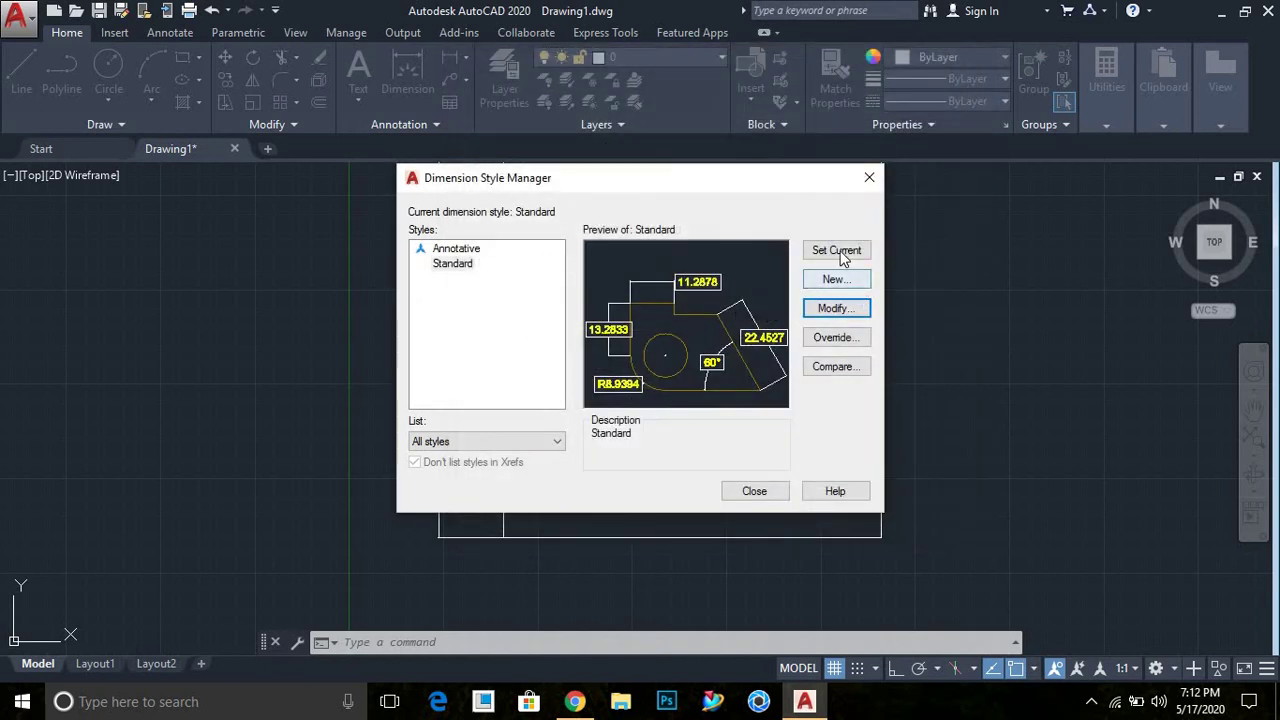
pyautogui.click(757, 490)
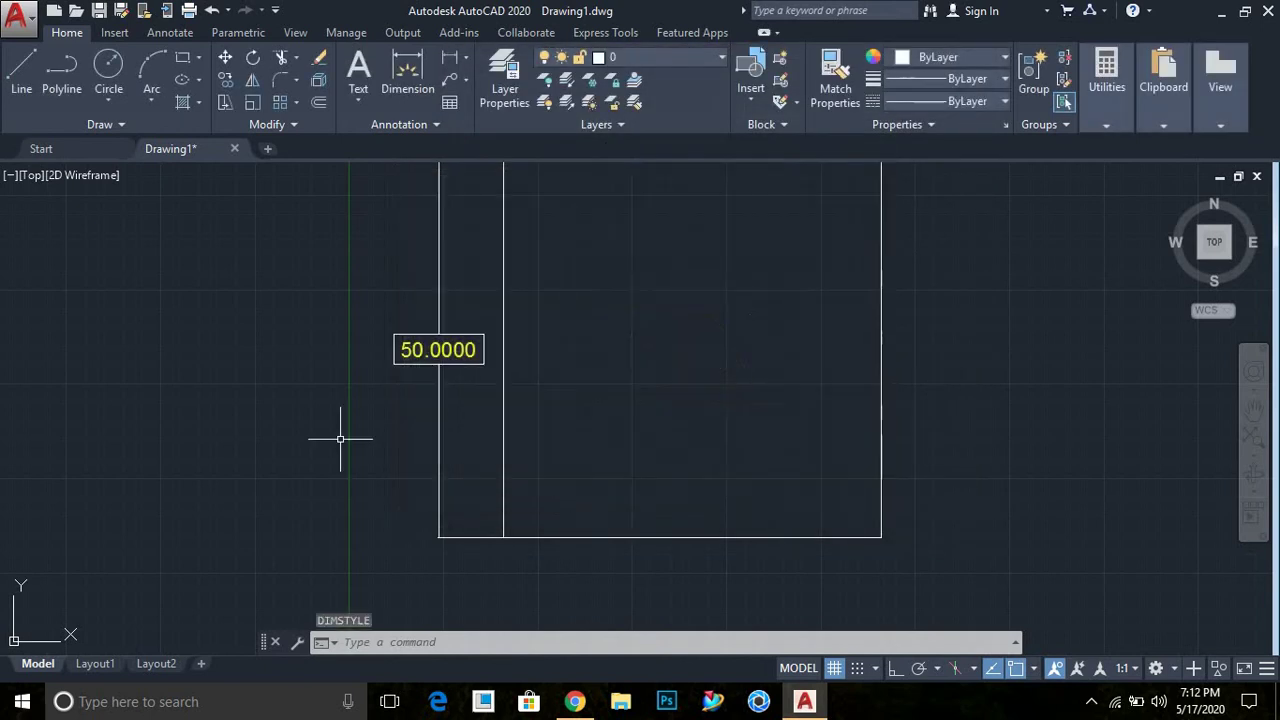
pyautogui.scroll(3, 400, 390)
pyautogui.scroll(-4, 370, 354)
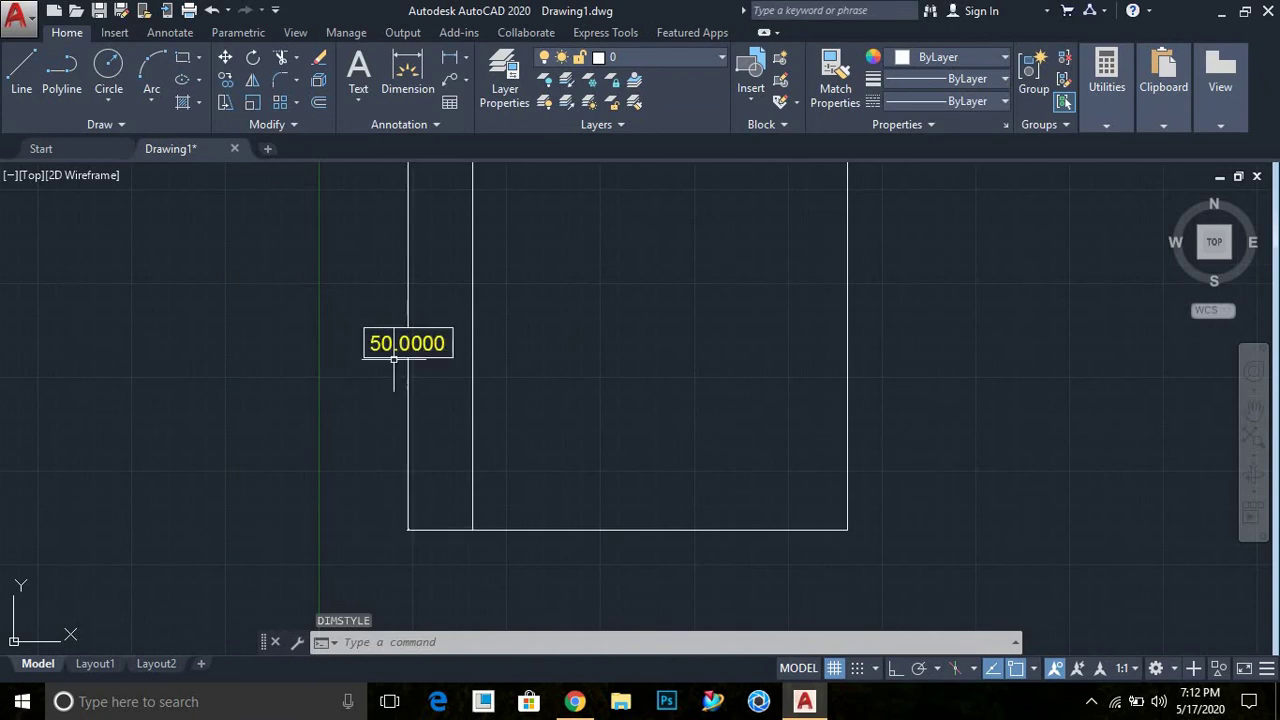
# Turn off the frame around dimension text and set the offset from dimension line to 0.5
pyautogui.write('d')
pyautogui.press('Return')
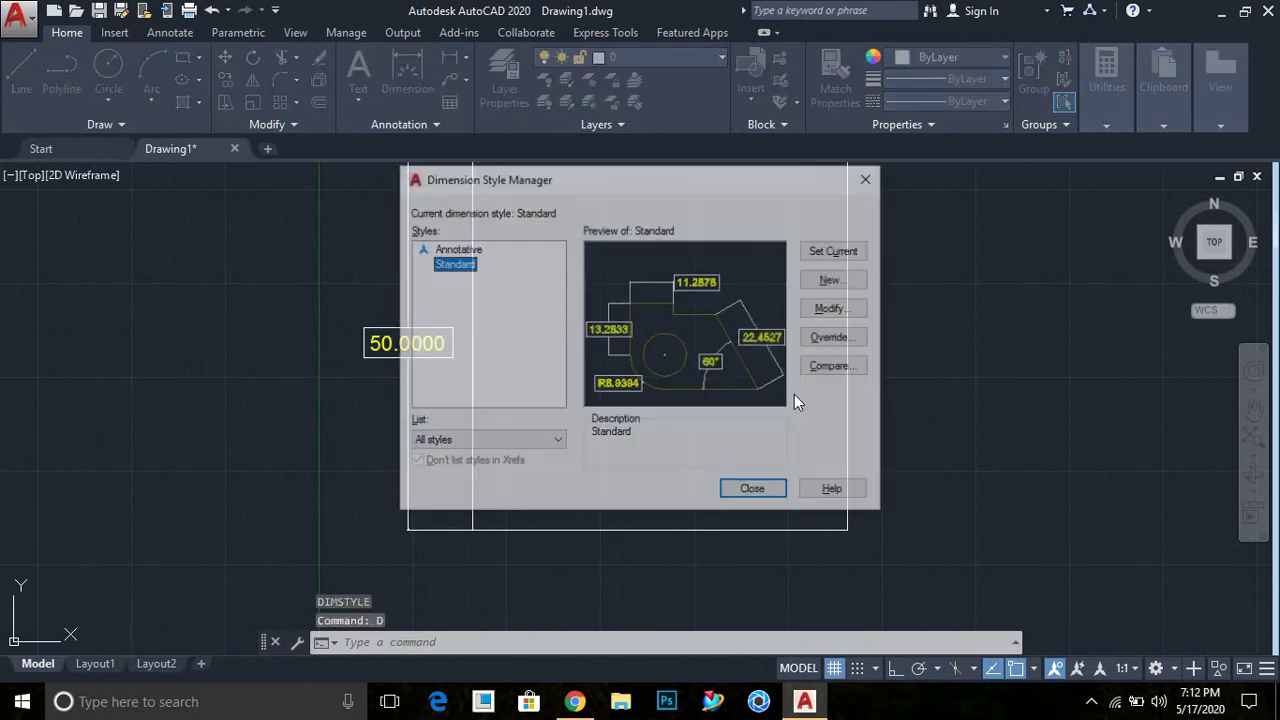
pyautogui.click(850, 312)
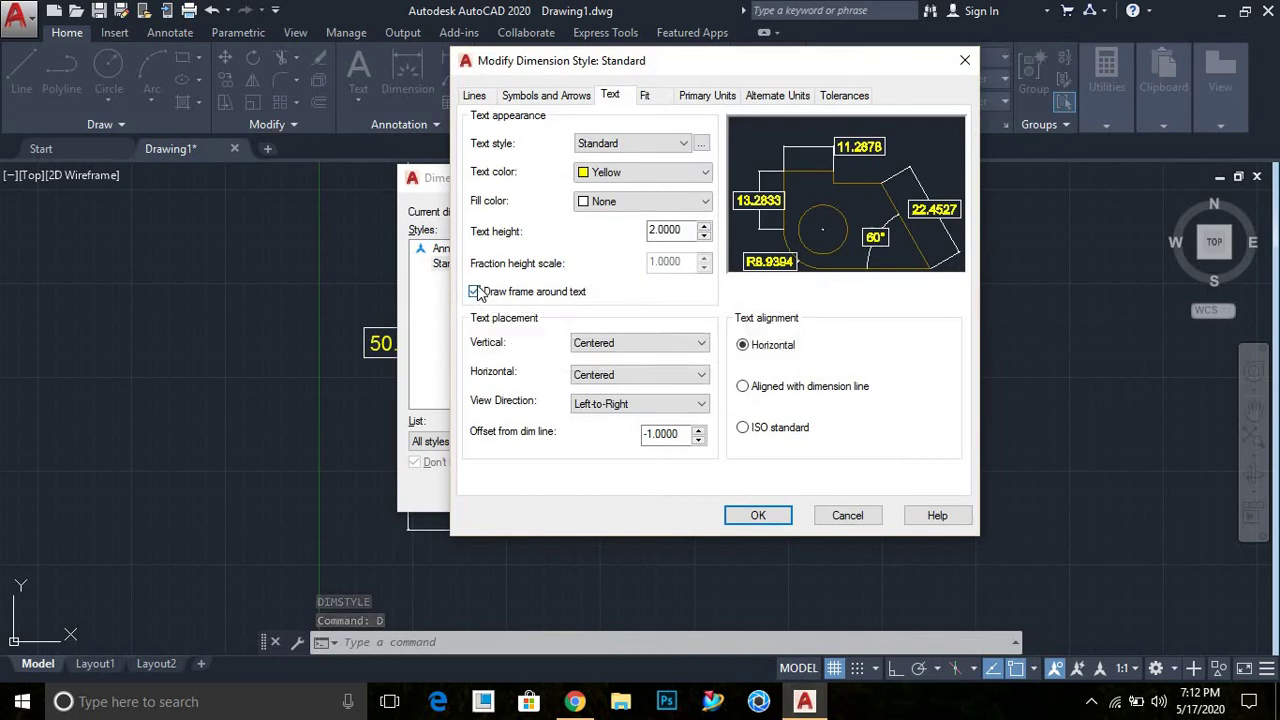
pyautogui.click(475, 292)
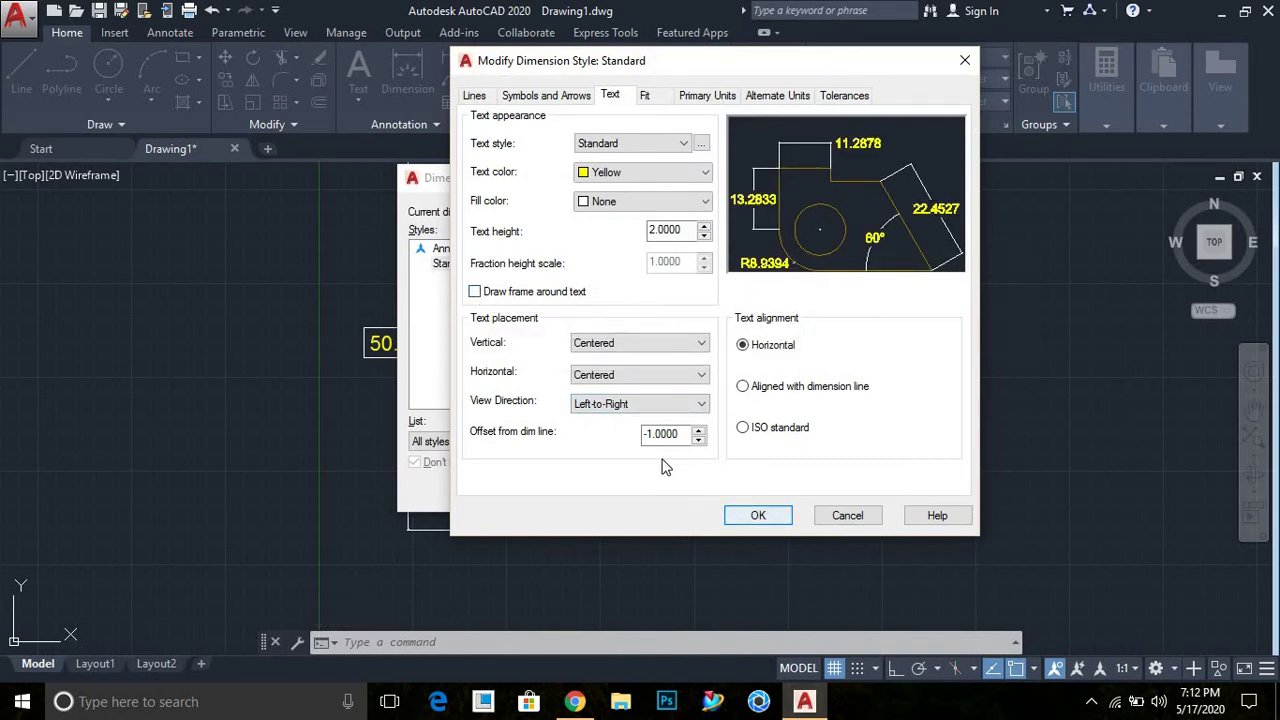
pyautogui.doubleClick(685, 433)
pyautogui.write('0.5000')
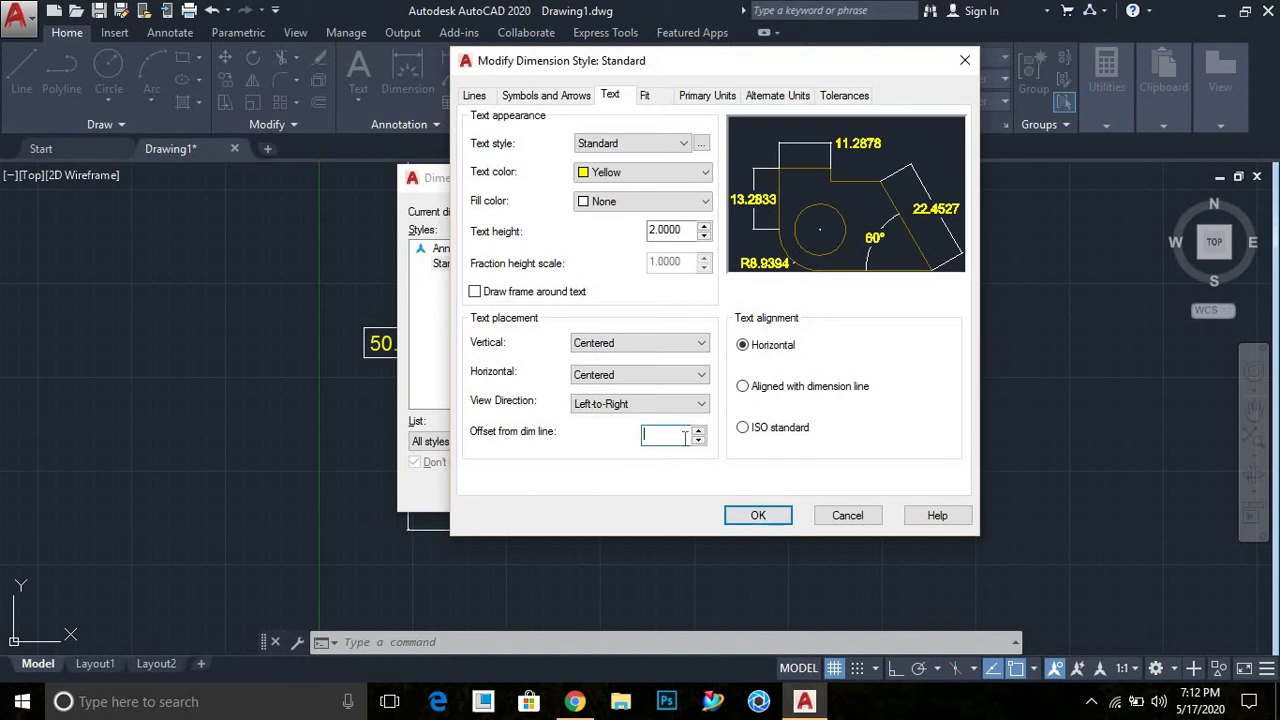
pyautogui.click(758, 515)
pyautogui.click(766, 493)
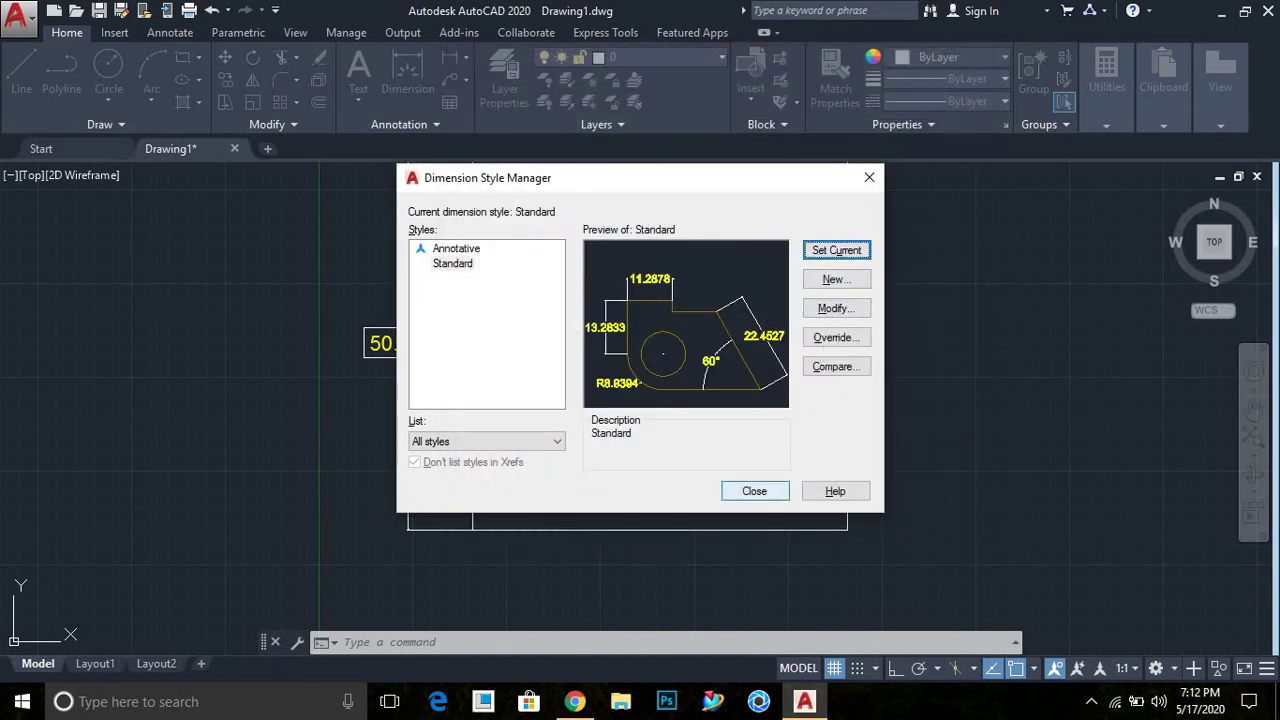
pyautogui.scroll(3, 390, 369)
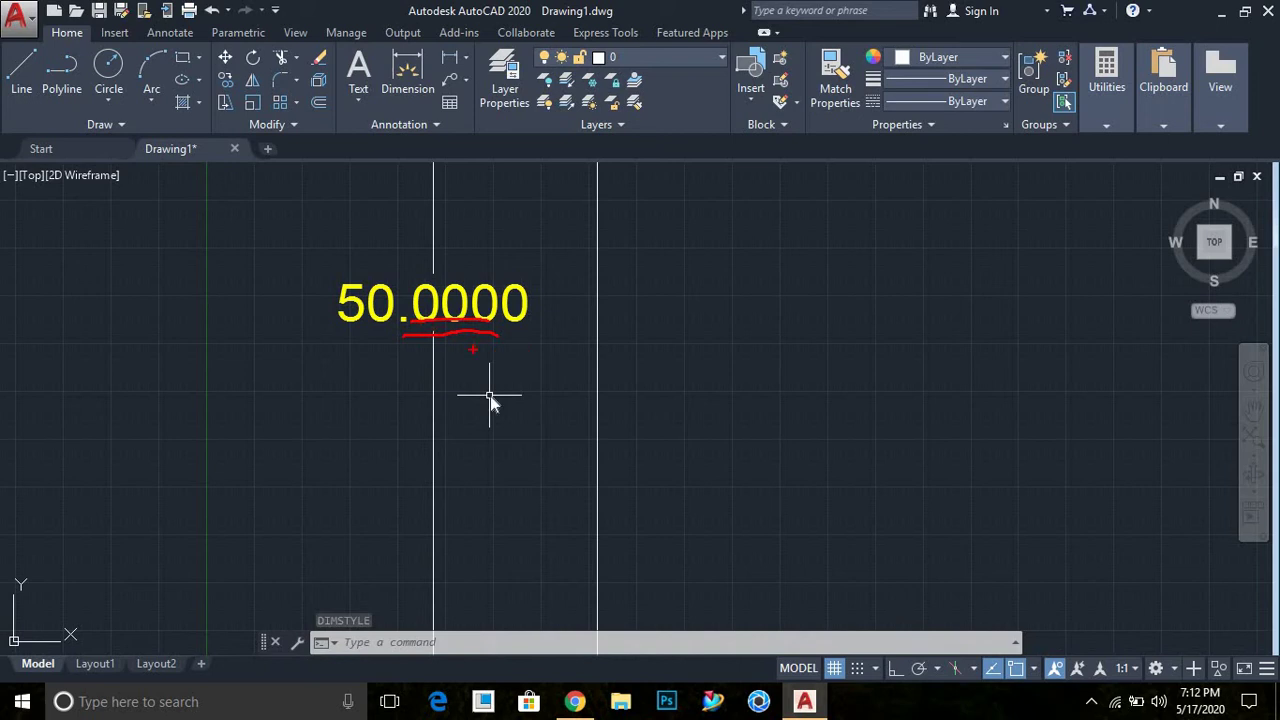
pyautogui.press('Escape')
pyautogui.press('Escape')
pyautogui.scroll(-5, 491, 394)
pyautogui.scroll(4, 665, 324)
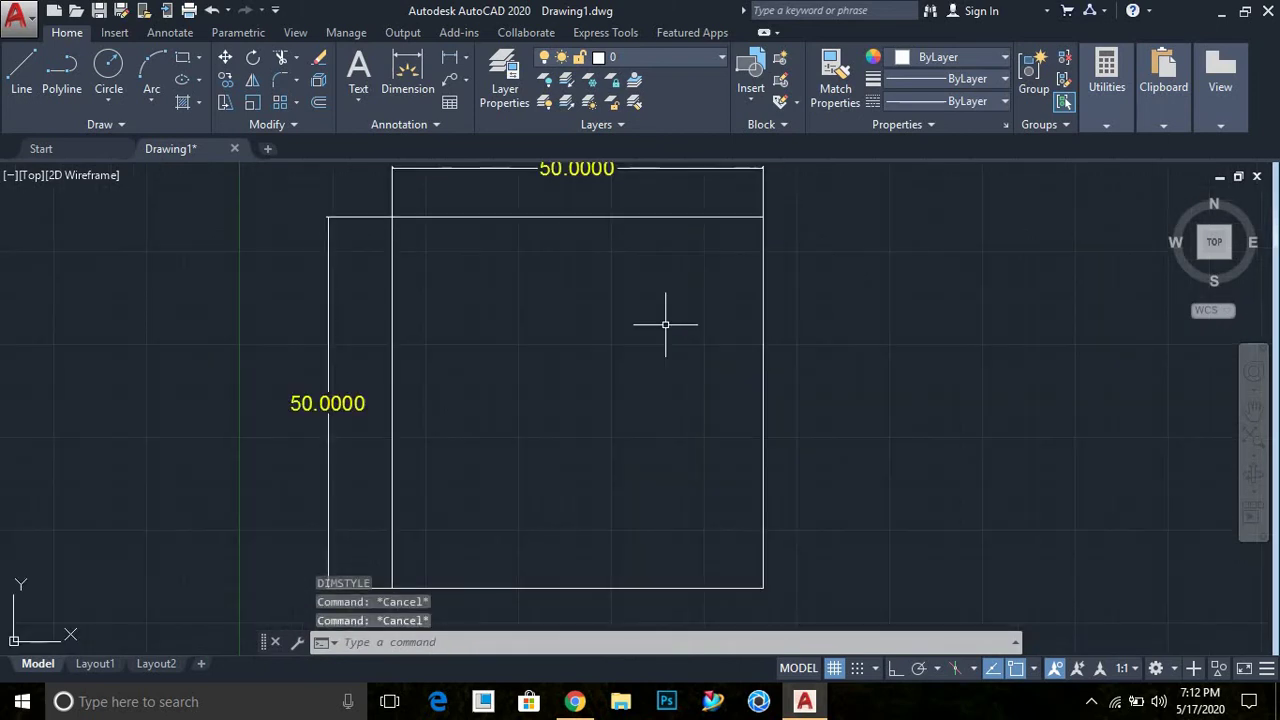
pyautogui.write('d')
# Set the text offset from the dimension line to 10, then reopen the style manager
pyautogui.press('Return')
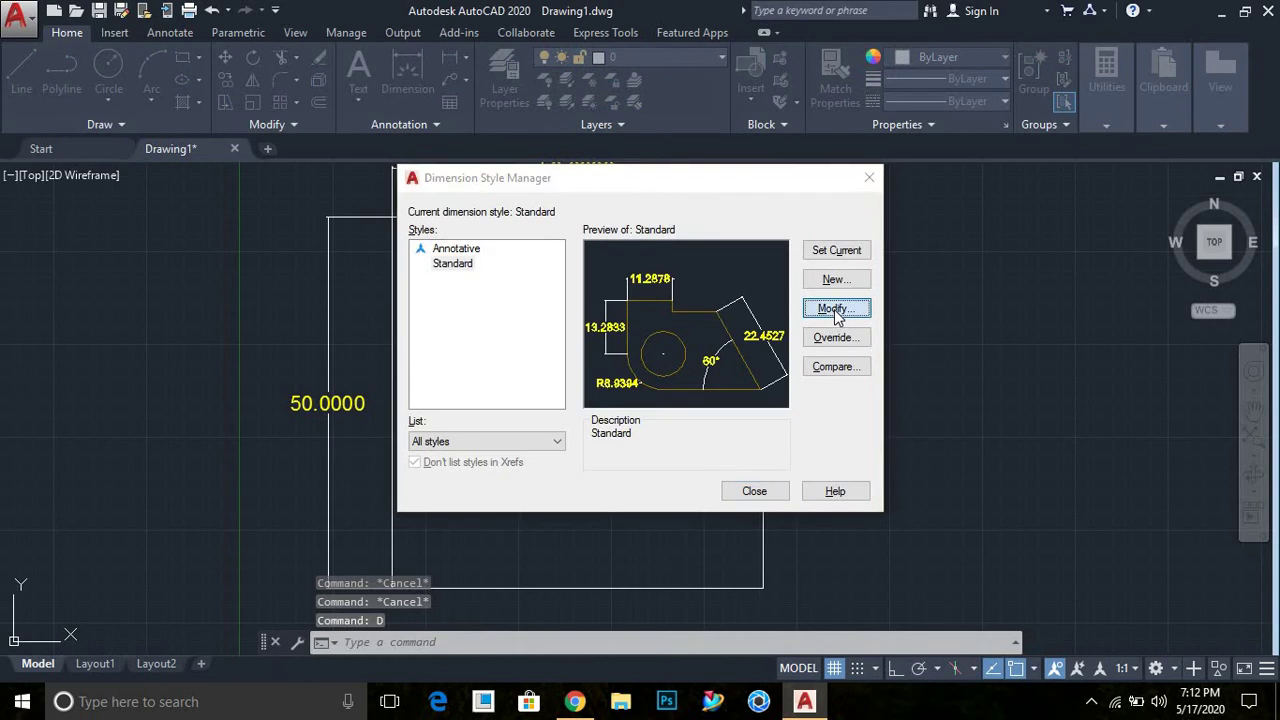
pyautogui.click(834, 309)
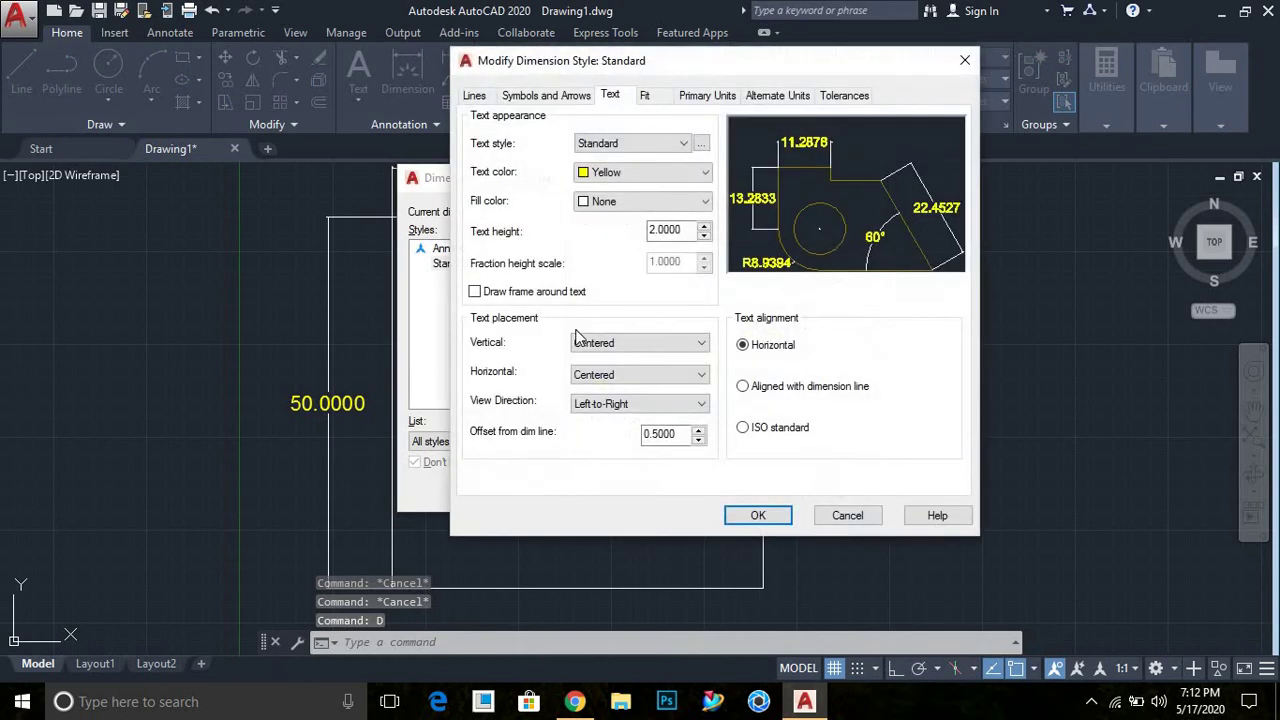
pyautogui.doubleClick(686, 433)
pyautogui.write('10')
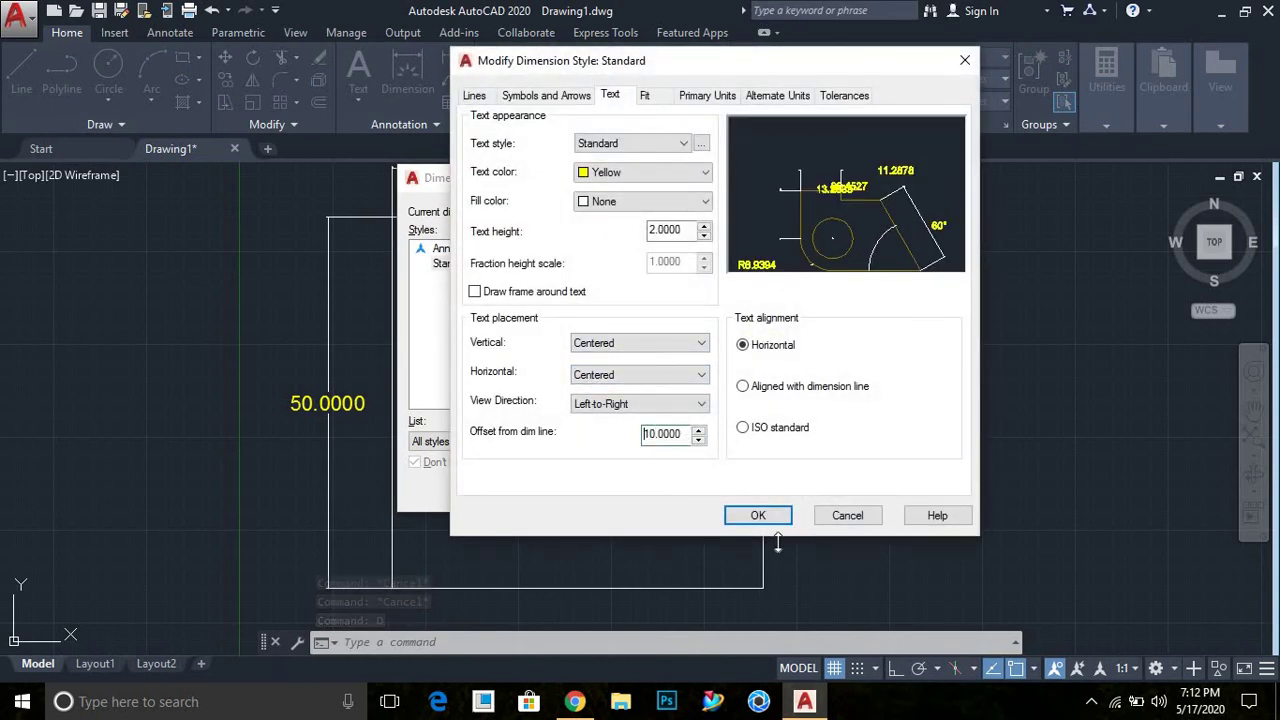
pyautogui.click(758, 515)
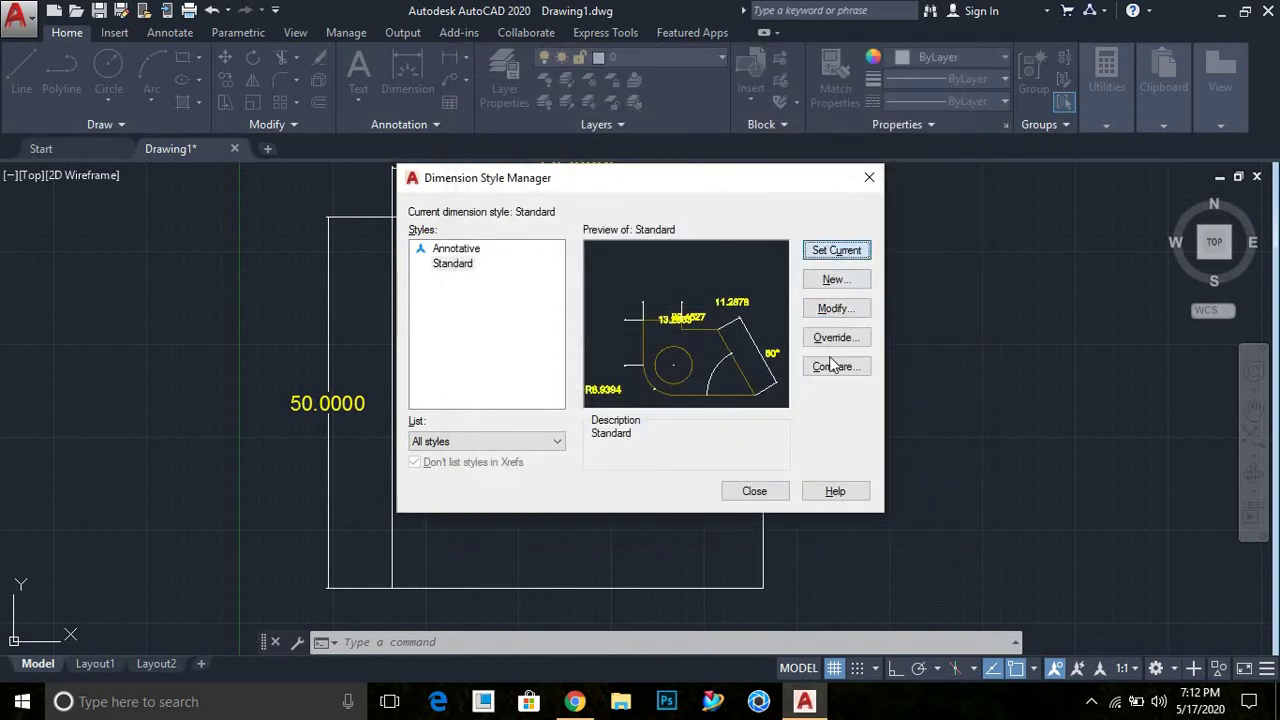
pyautogui.click(778, 493)
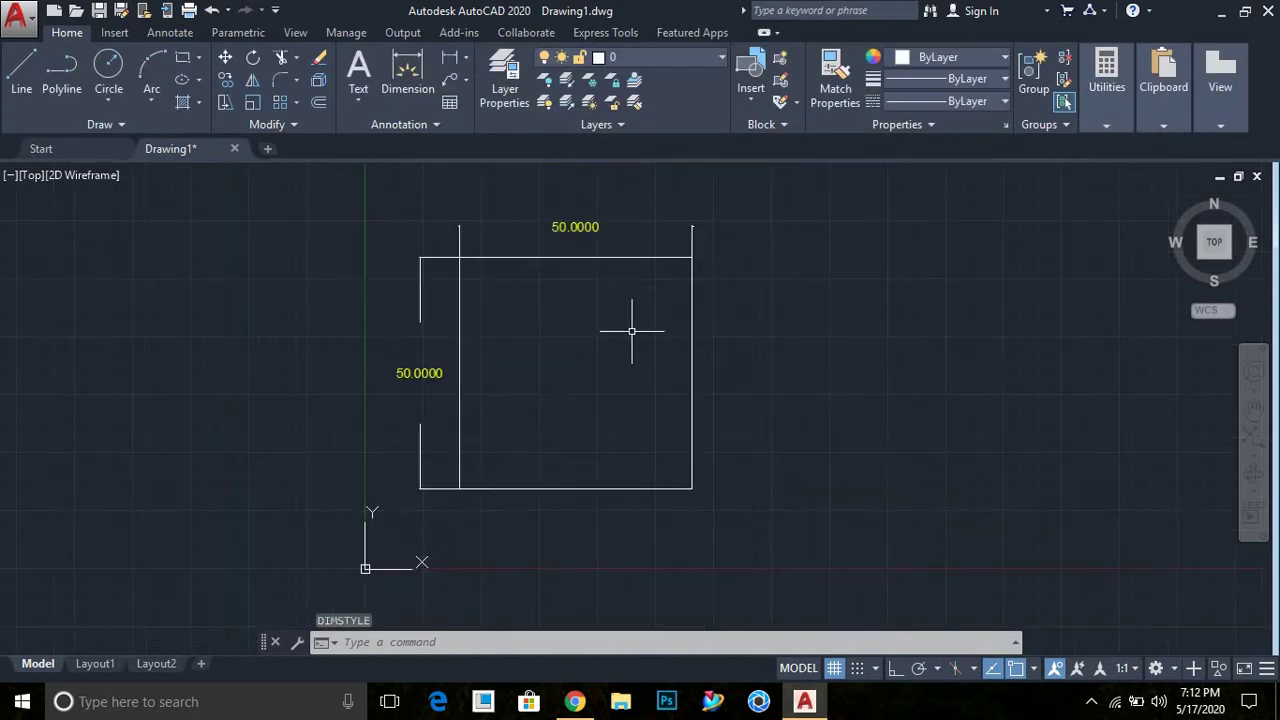
pyautogui.moveTo(631, 331); pyautogui.dragTo(725, 327, button='middle')
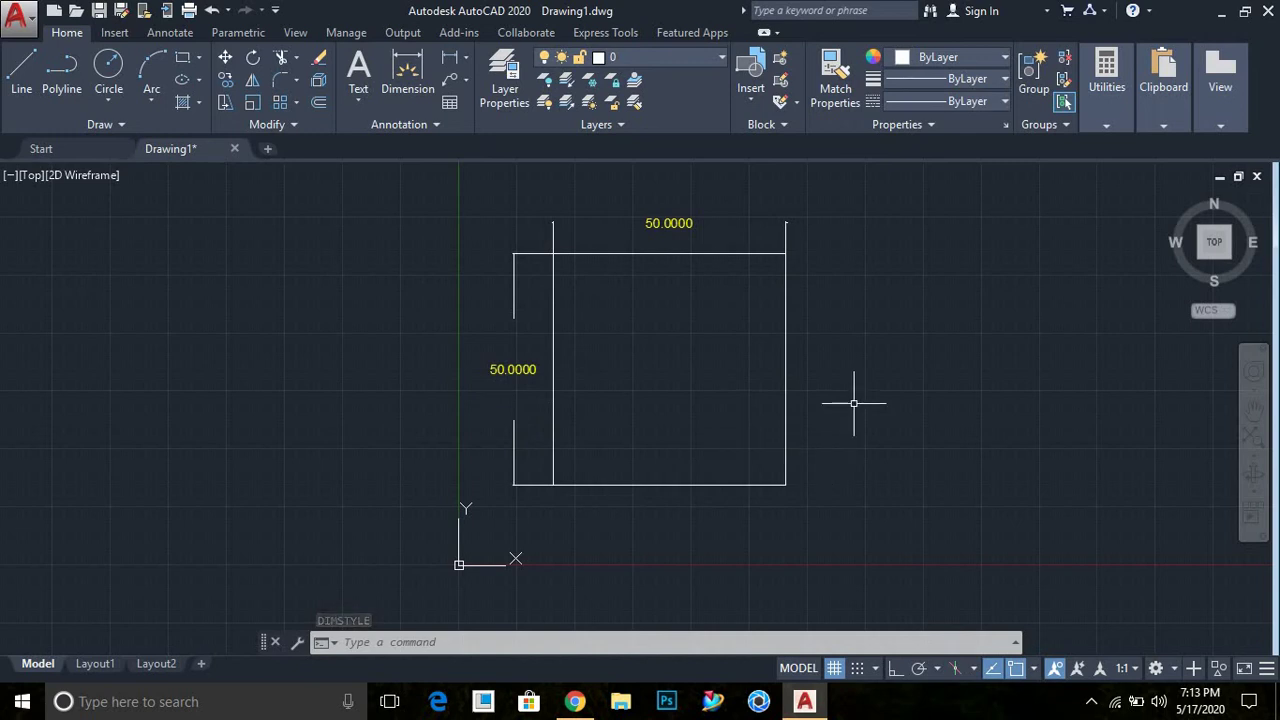
pyautogui.write('d')
pyautogui.press('Return')
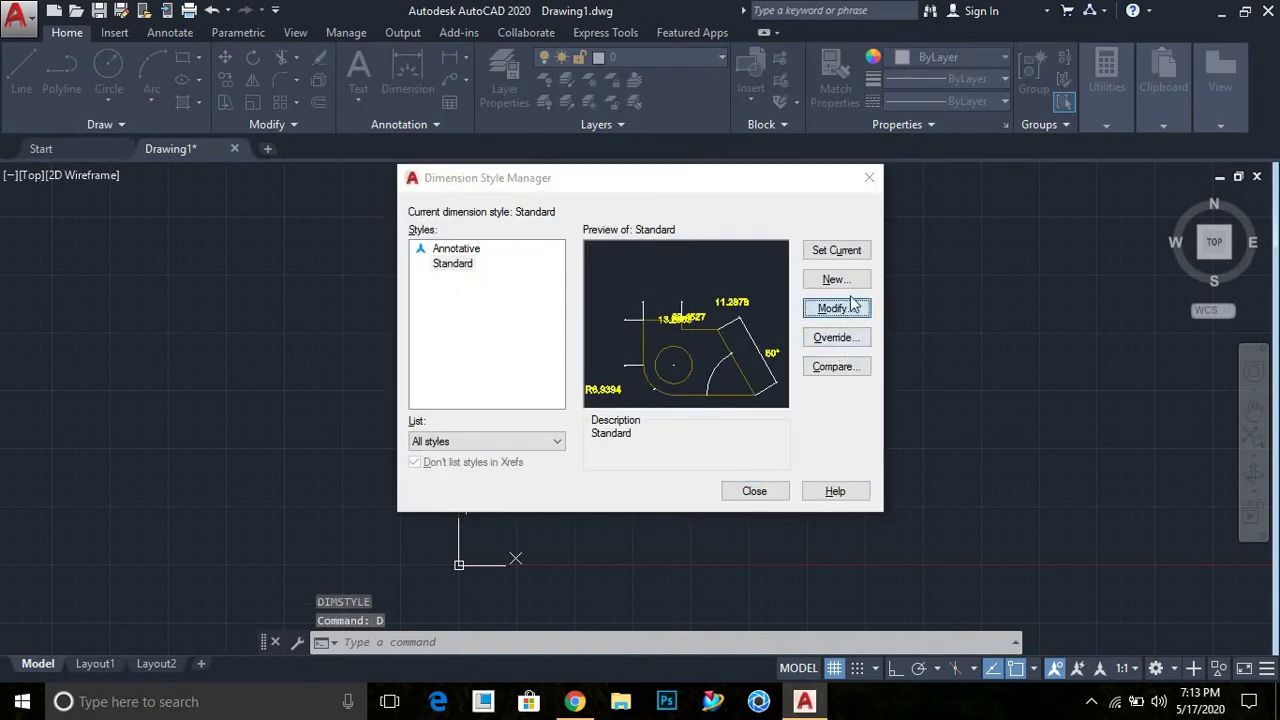
# Set the text offset to 0.1000 and vertical text placement to Above
pyautogui.click(853, 306)
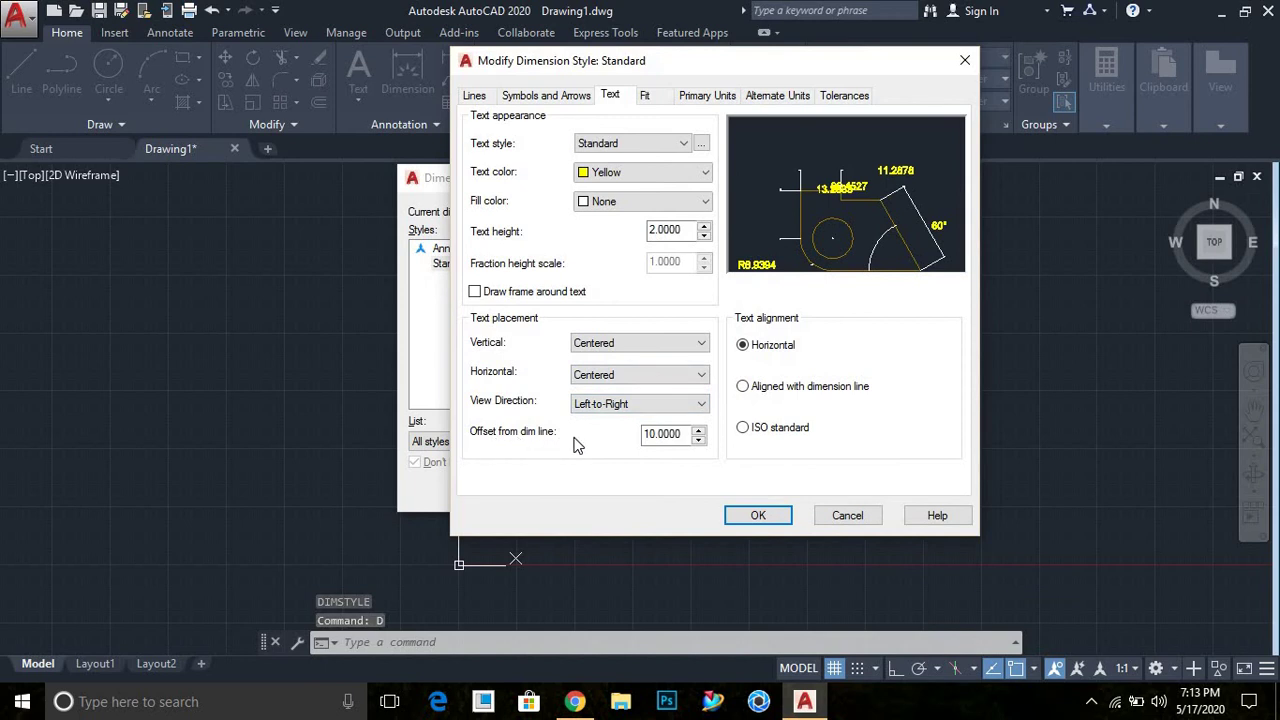
pyautogui.doubleClick(686, 433)
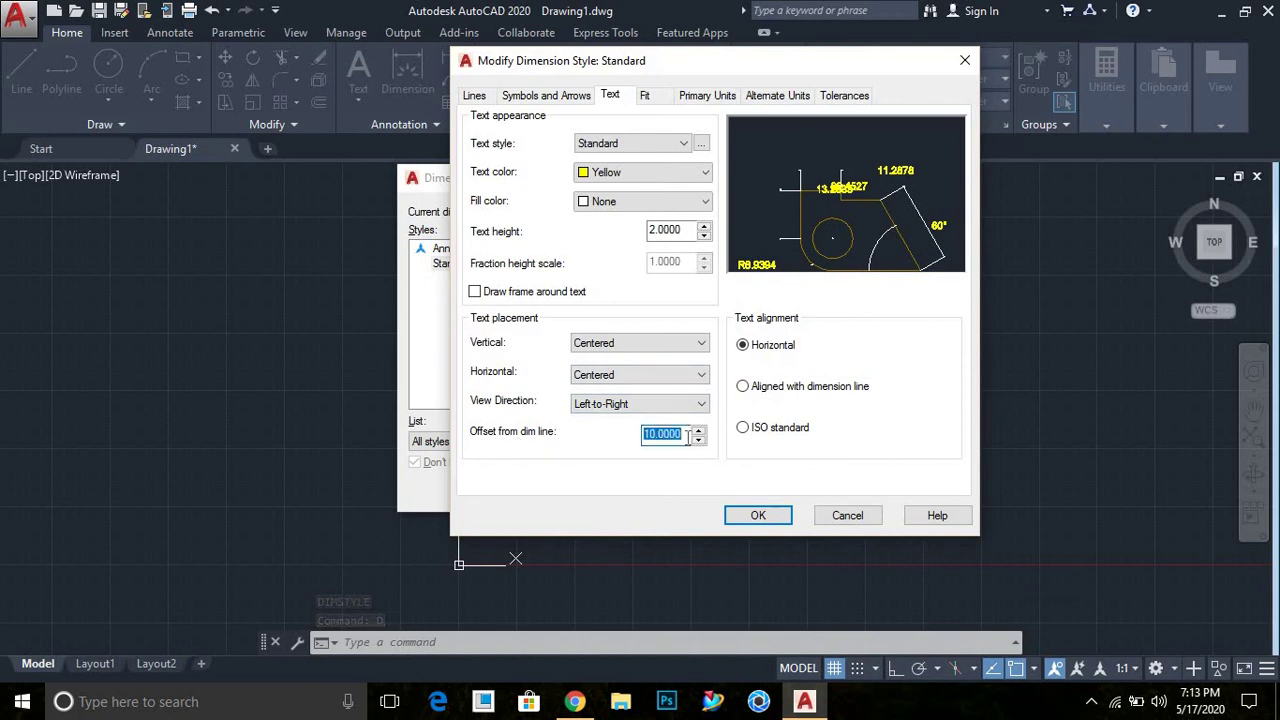
pyautogui.press('BackSpace')
pyautogui.write('0.1000')
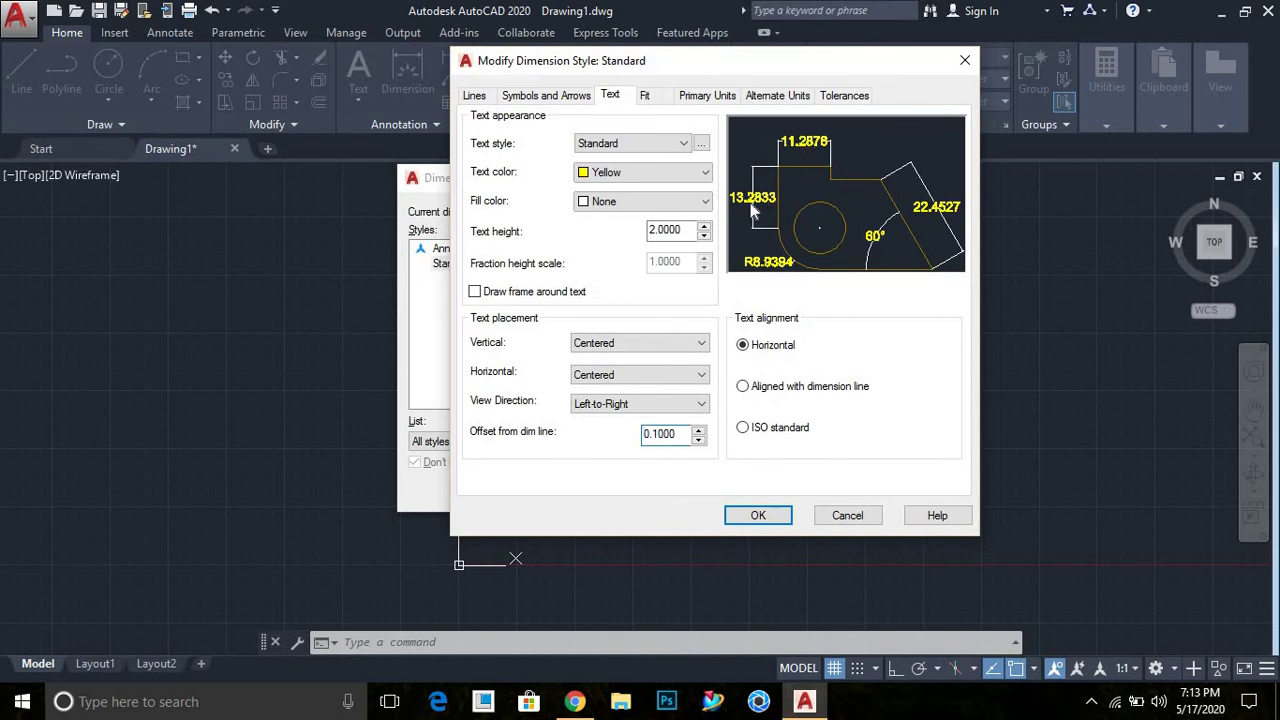
pyautogui.click(636, 345)
pyautogui.click(608, 374)
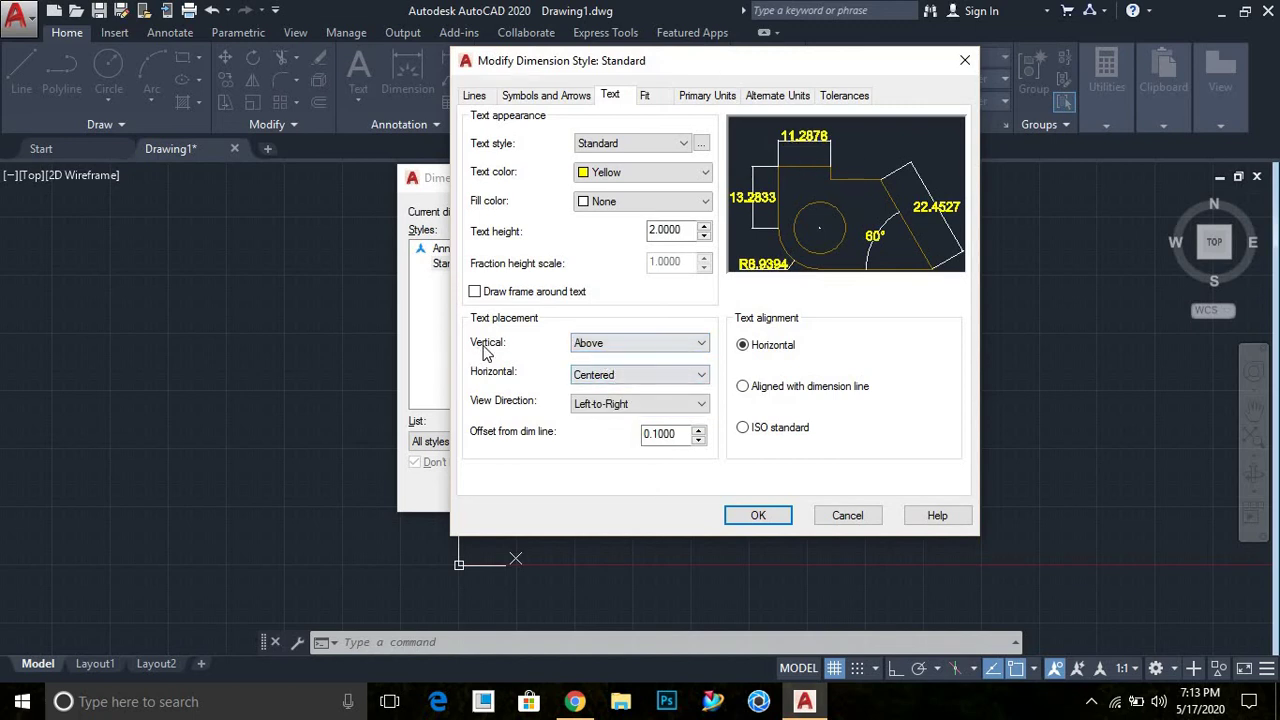
pyautogui.click(747, 515)
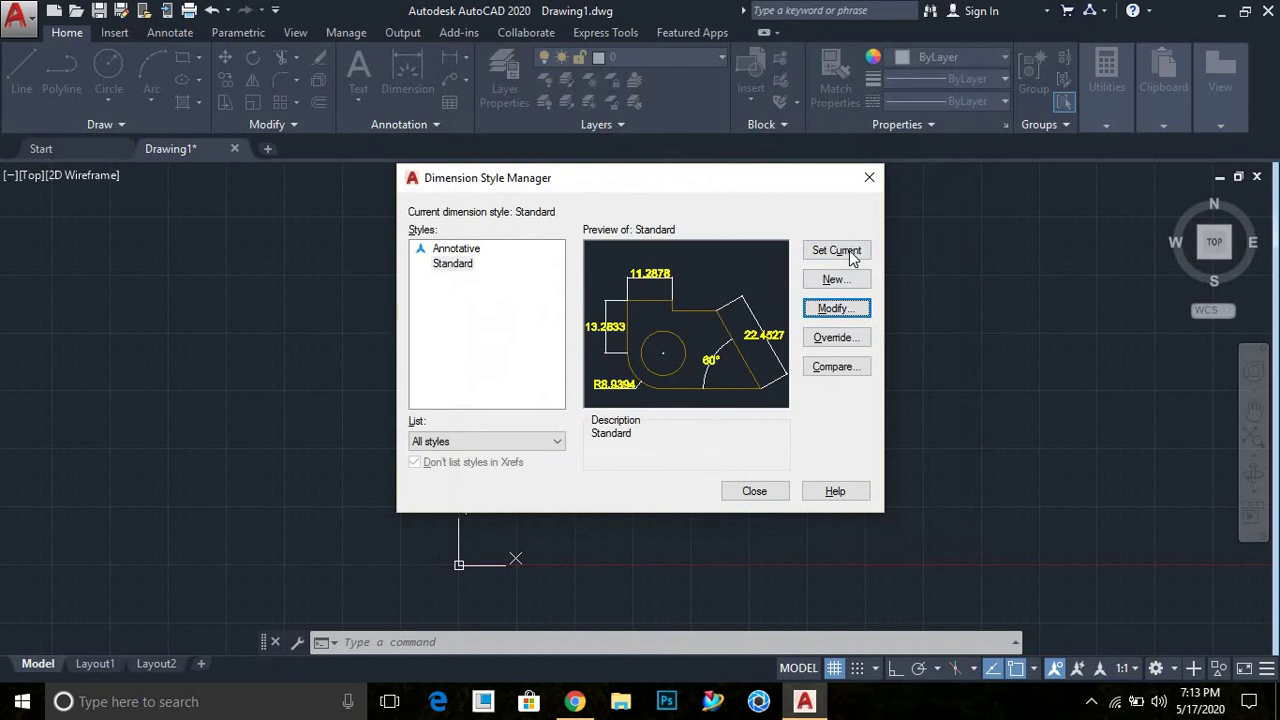
pyautogui.click(754, 490)
pyautogui.scroll(5, 690, 230)
# Zoom to inspect the dimensions, then reopen the Standard style for editing
pyautogui.scroll(-5, 608, 308)
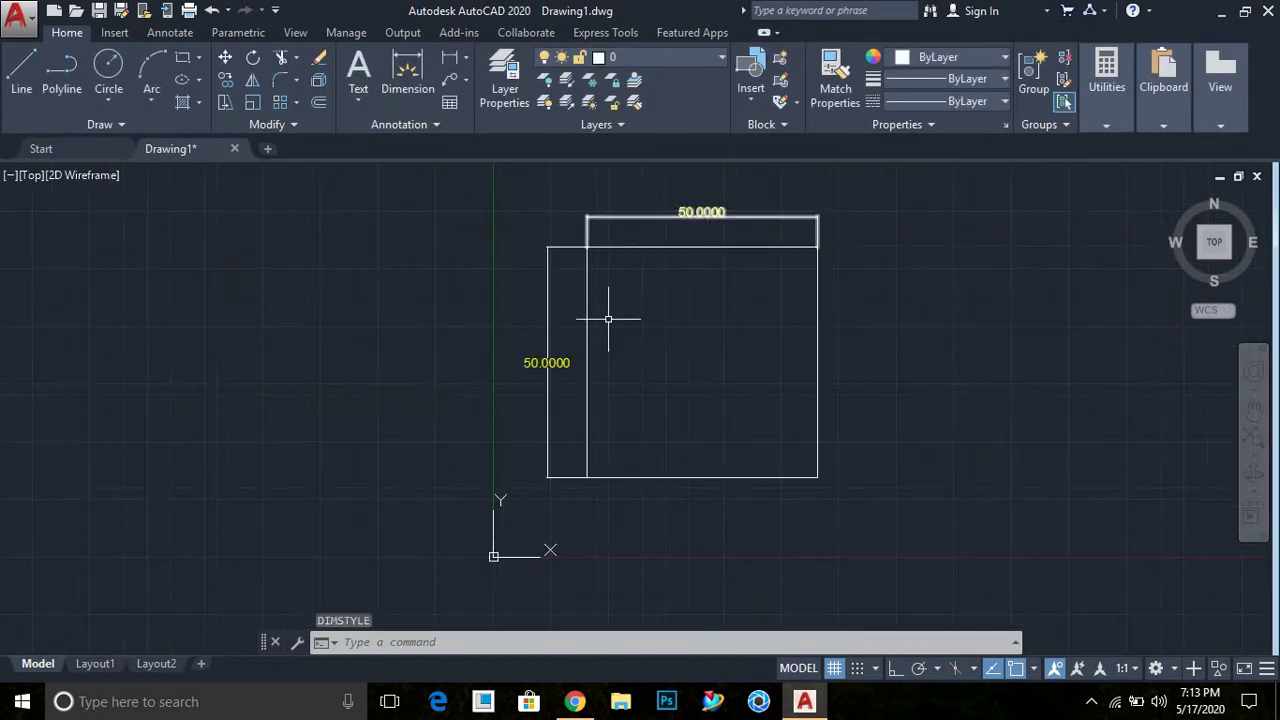
pyautogui.scroll(6, 588, 399)
pyautogui.scroll(-3, 588, 399)
pyautogui.scroll(-3, 514, 277)
pyautogui.scroll(3, 634, 423)
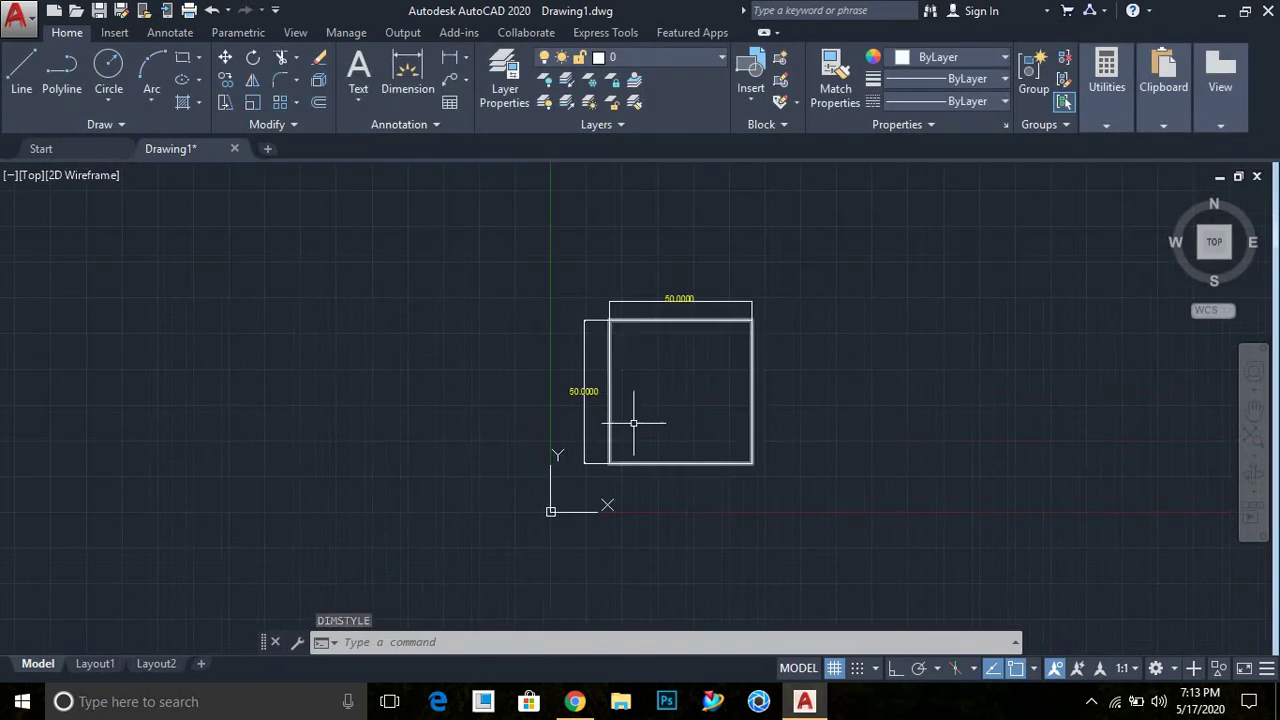
pyautogui.scroll(3, 620, 402)
pyautogui.write('d')
pyautogui.press('Return')
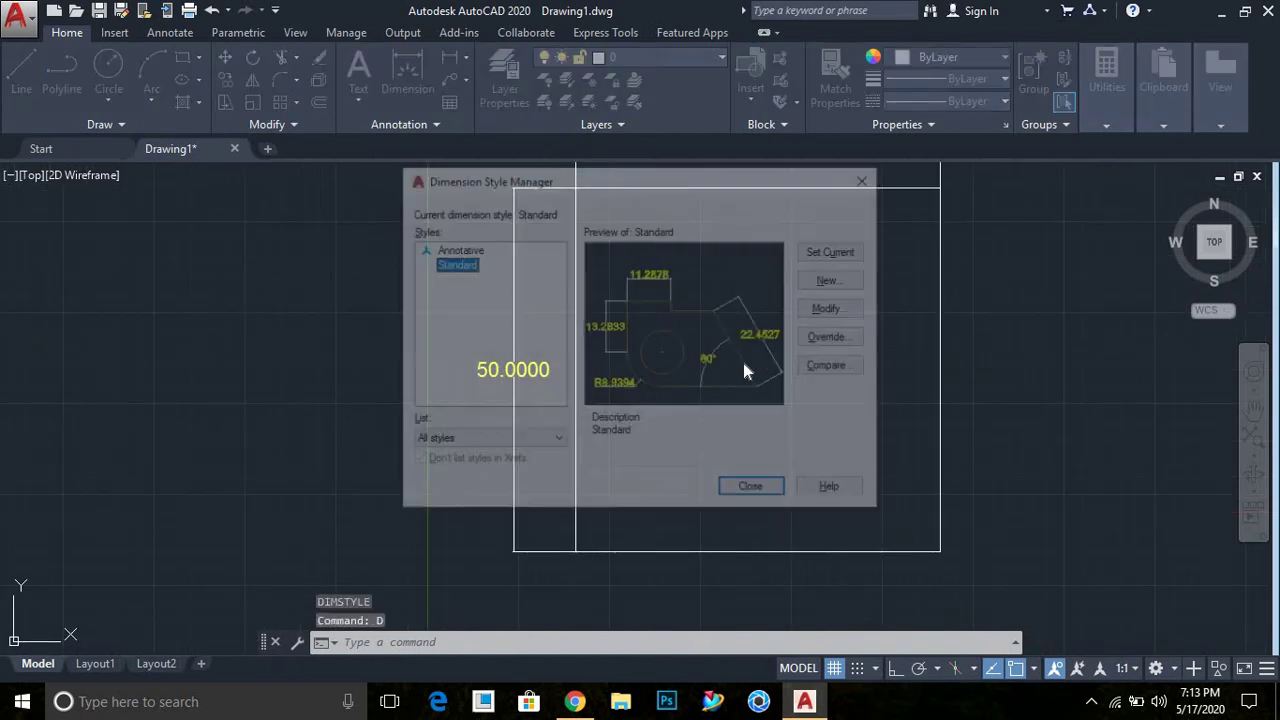
pyautogui.click(822, 310)
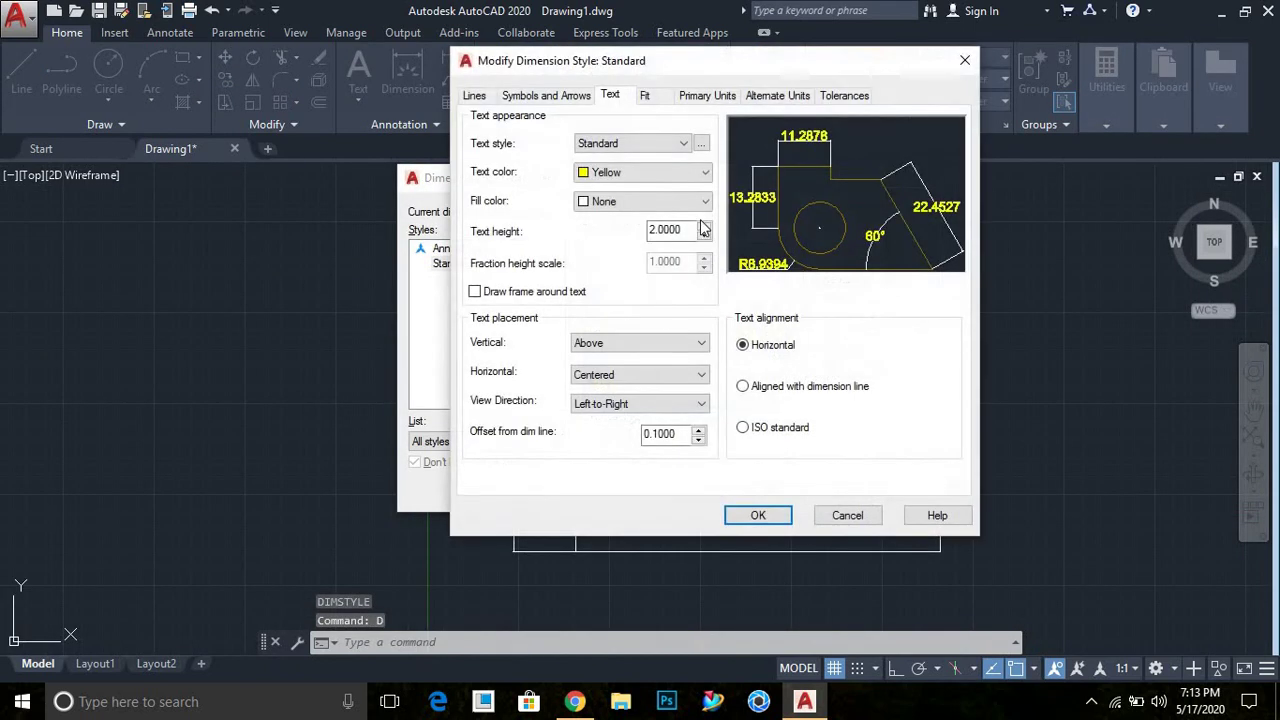
# Compare the text alignment options and apply ISO standard alignment
pyautogui.click(745, 387)
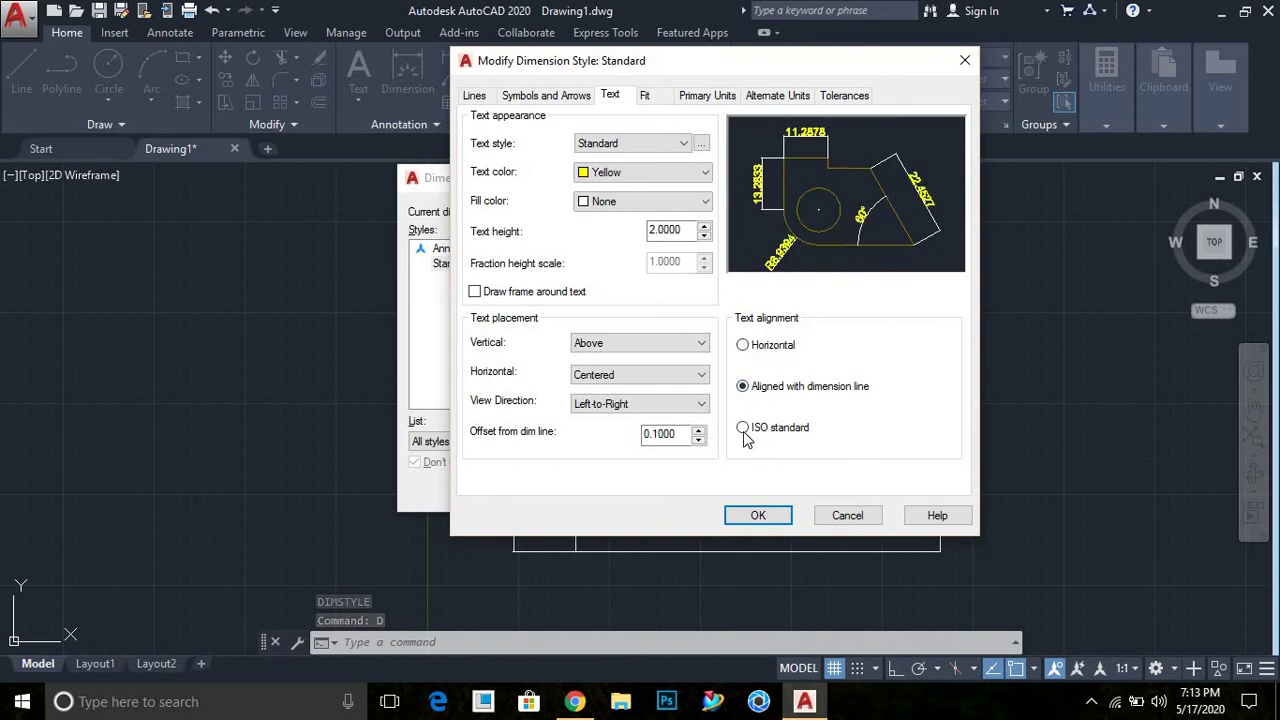
pyautogui.click(743, 428)
pyautogui.click(743, 386)
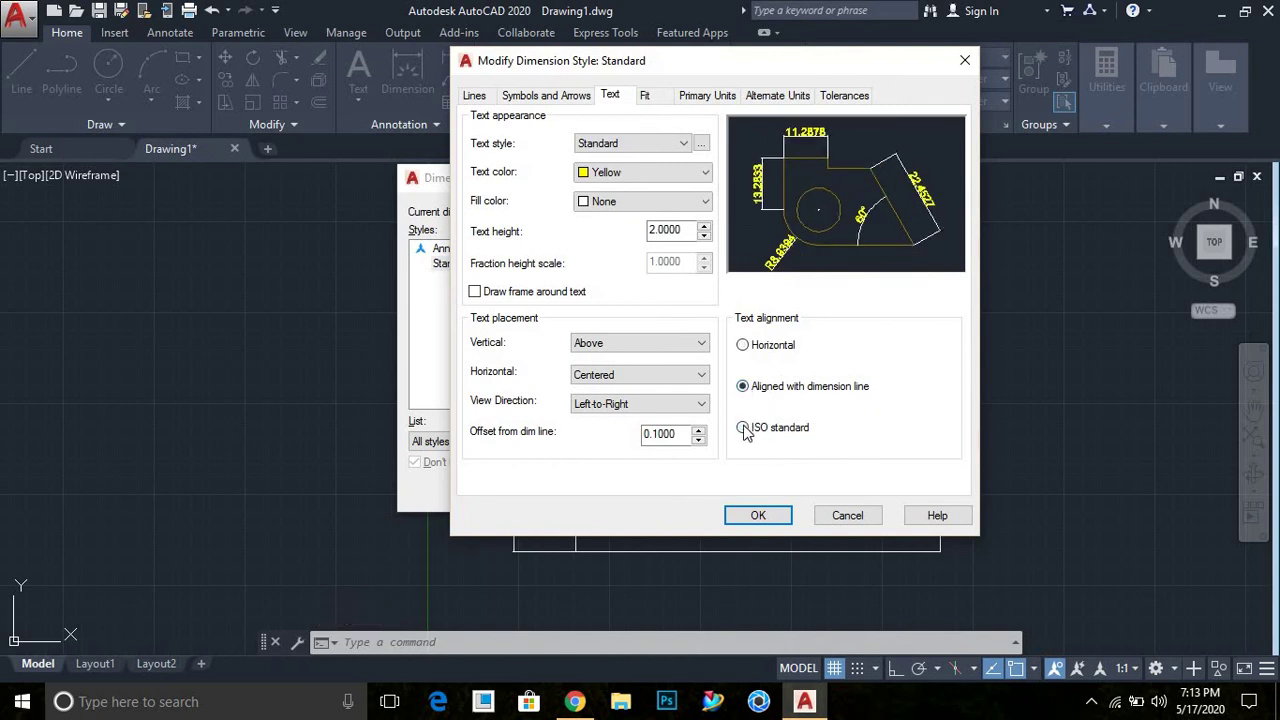
pyautogui.click(743, 428)
pyautogui.click(743, 346)
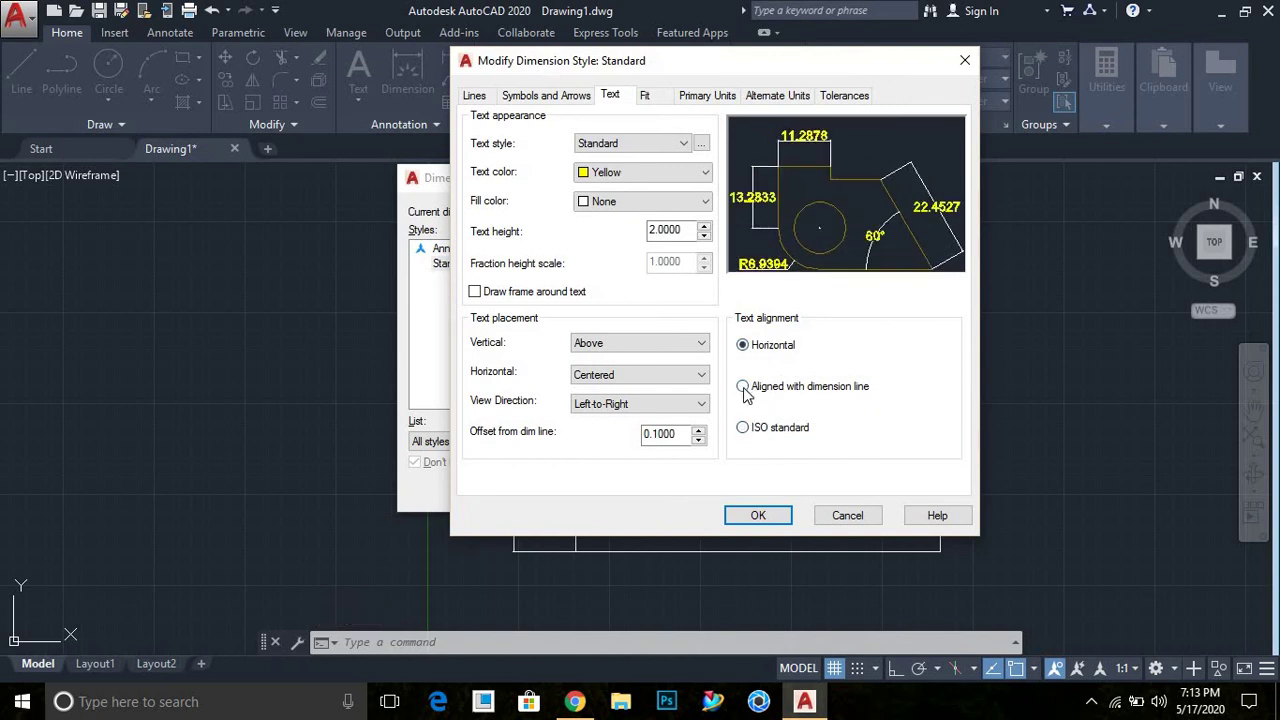
pyautogui.click(744, 390)
pyautogui.click(743, 428)
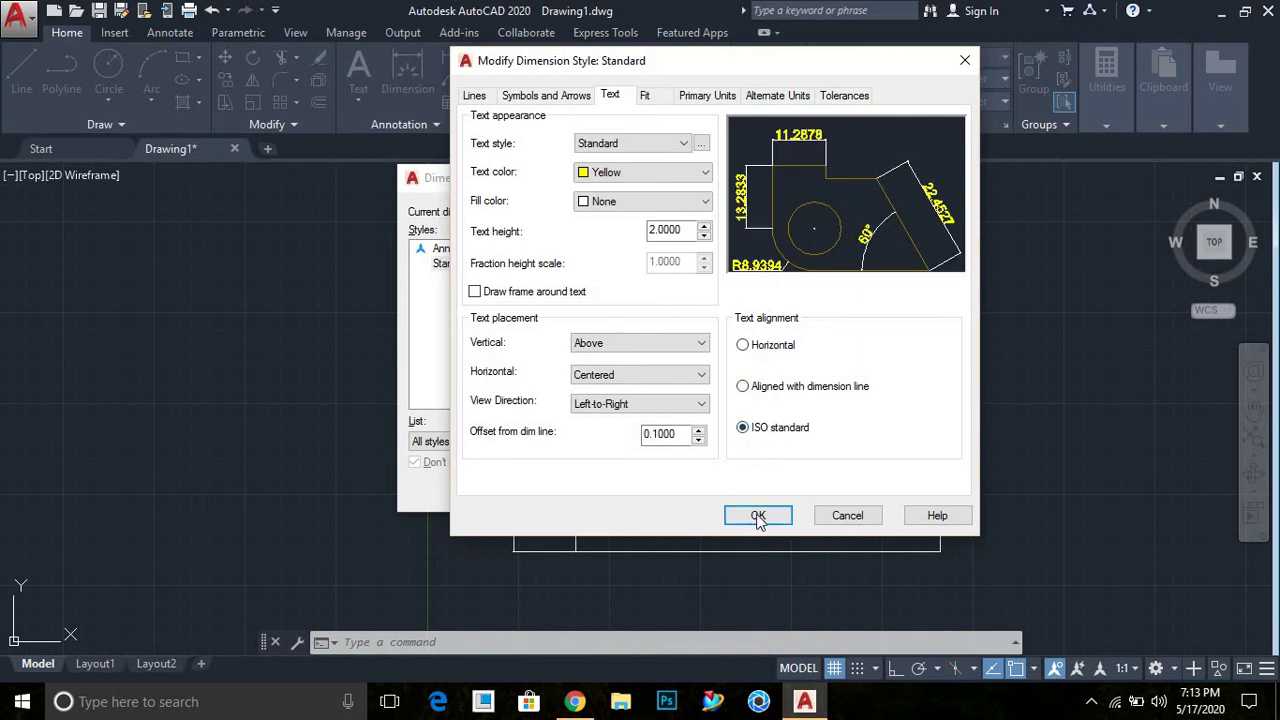
pyautogui.click(758, 515)
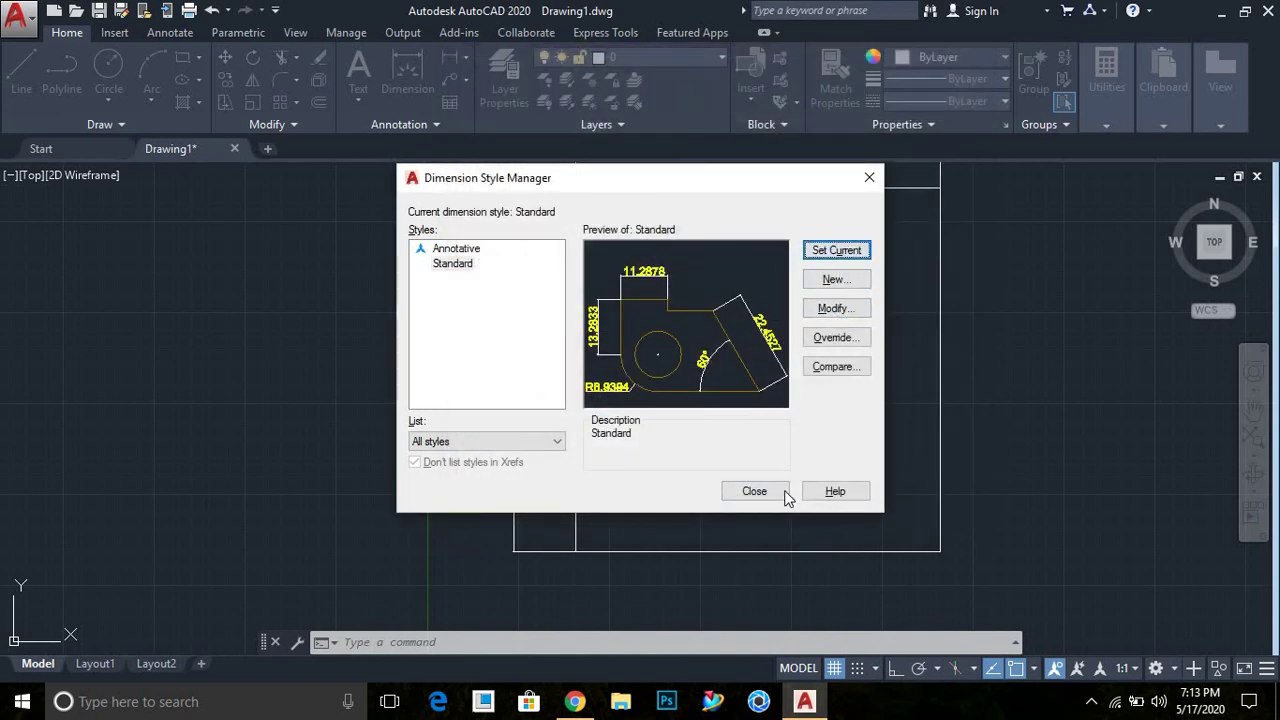
pyautogui.click(756, 491)
pyautogui.scroll(-2, 583, 427)
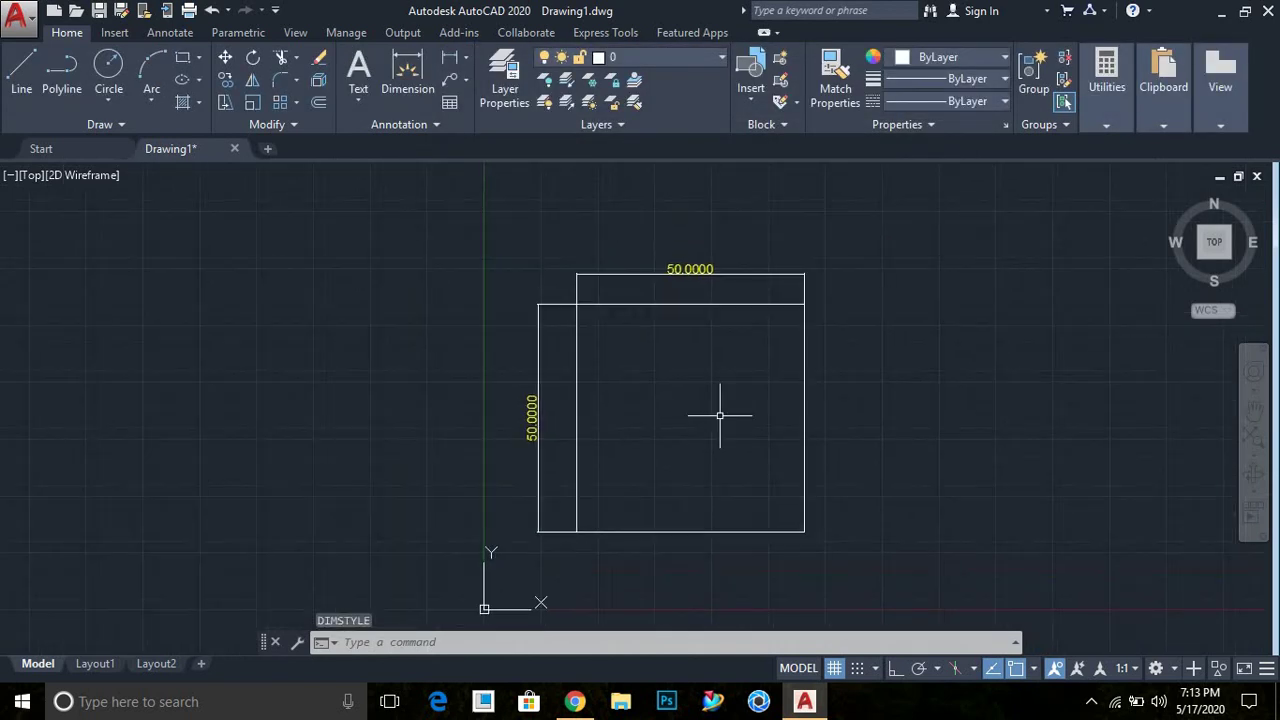
# Edit the Standard dimension style via D and set vertical text placement to Centered
pyautogui.write('d')
pyautogui.press('Return')
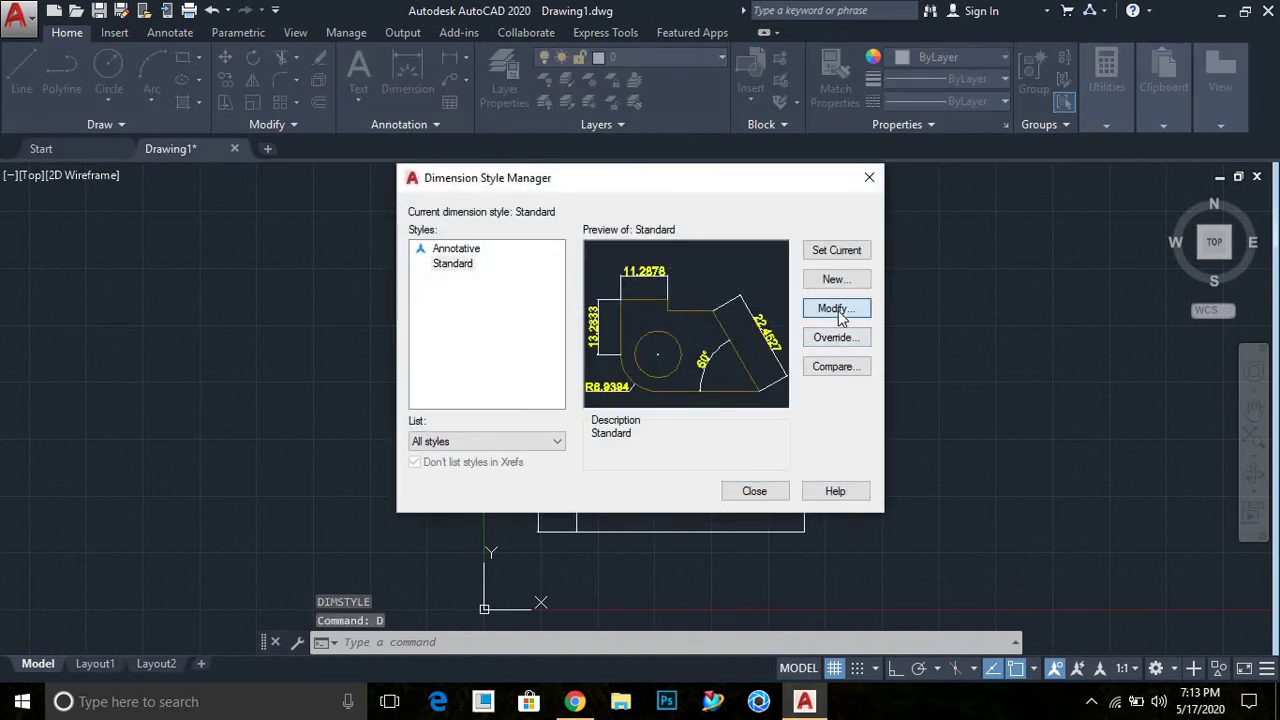
pyautogui.click(837, 311)
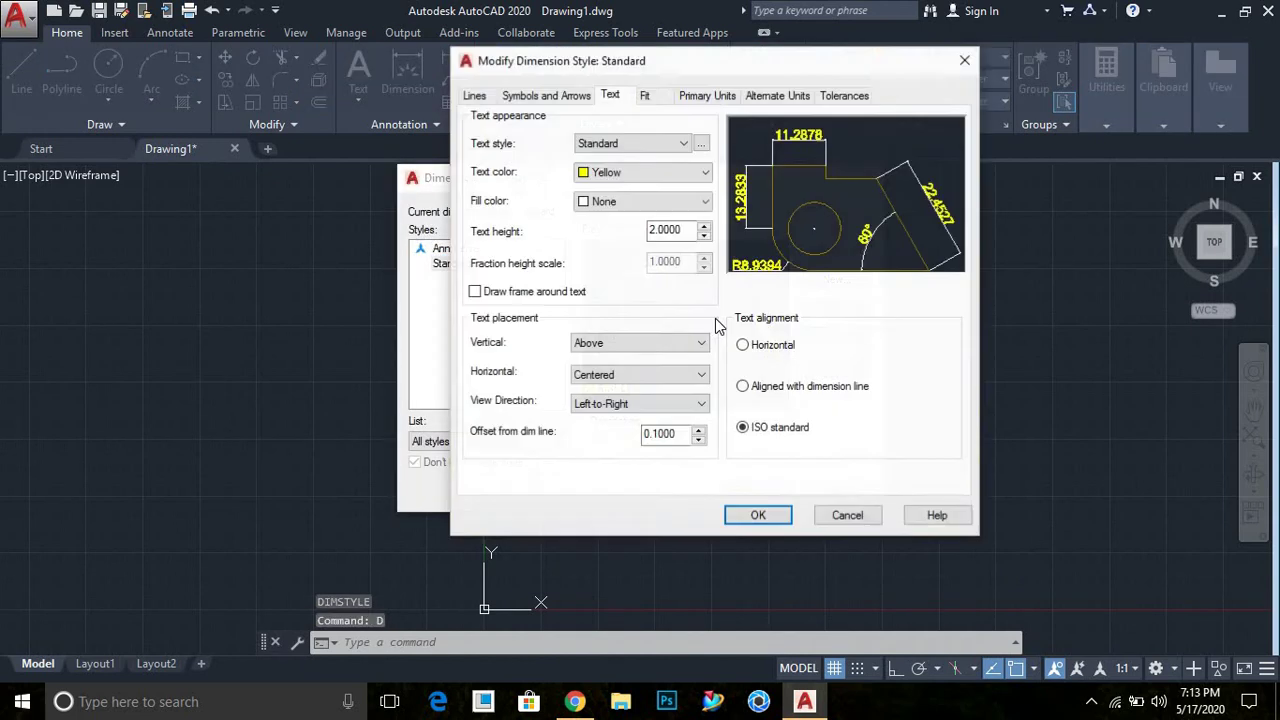
pyautogui.click(628, 343)
pyautogui.click(610, 360)
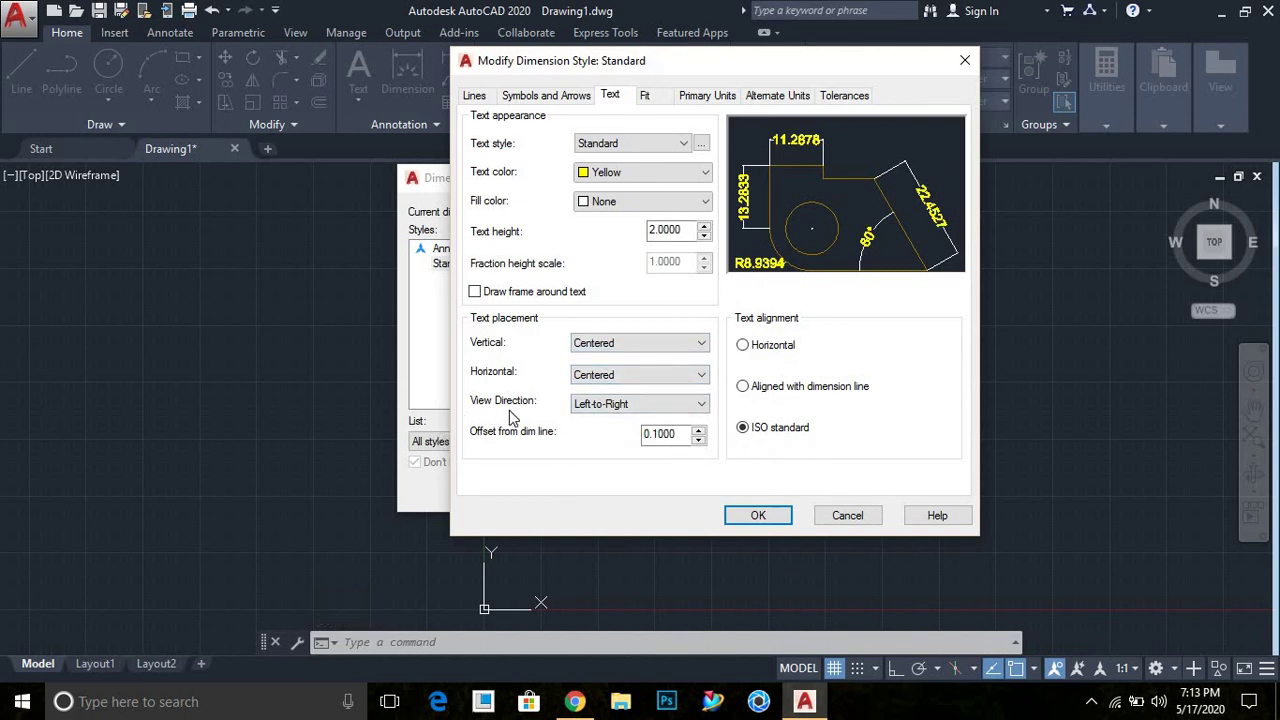
# Set text view direction to Left-to-Right and text alignment to Horizontal, then confirm
pyautogui.click(640, 406)
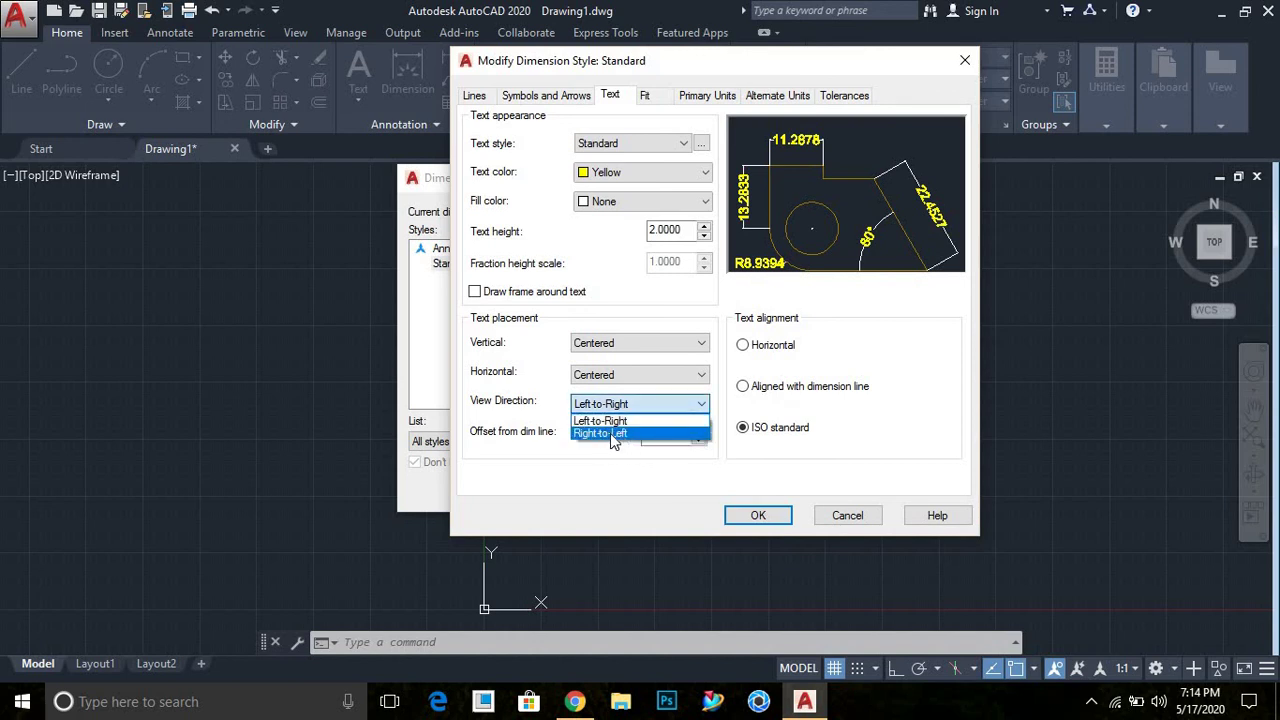
pyautogui.click(610, 433)
pyautogui.click(642, 401)
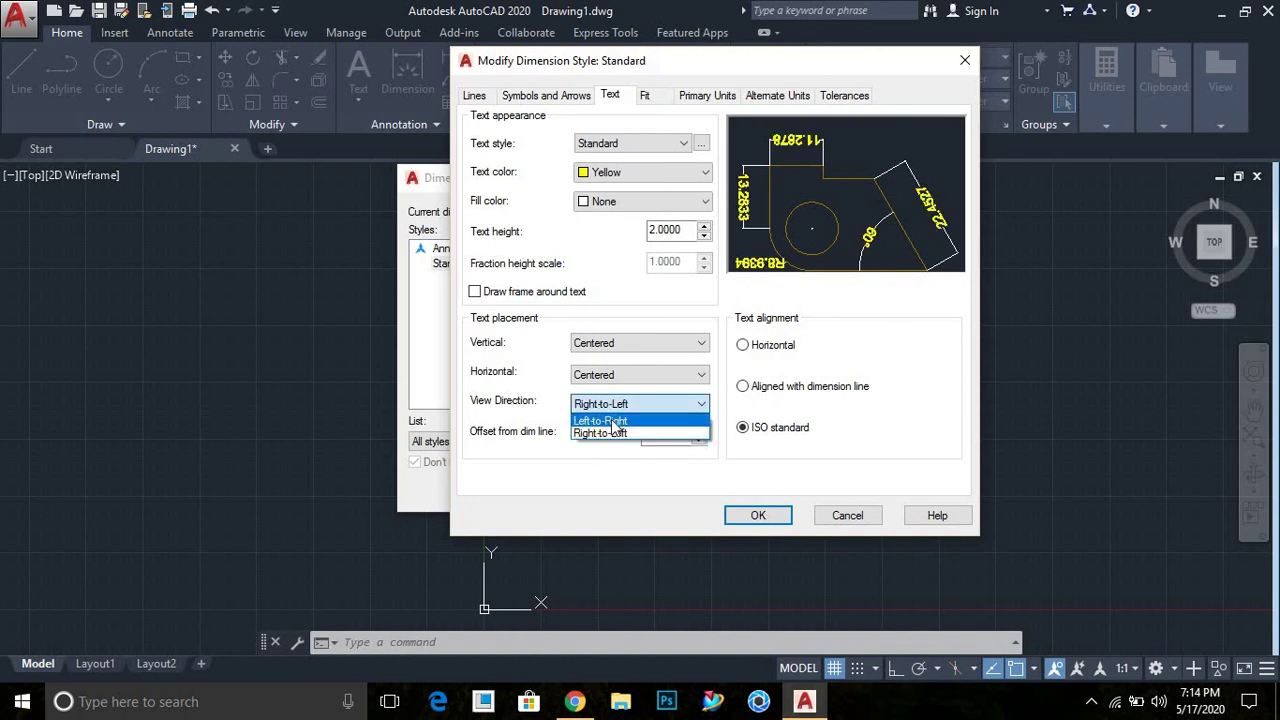
pyautogui.click(614, 421)
pyautogui.click(634, 403)
pyautogui.click(615, 433)
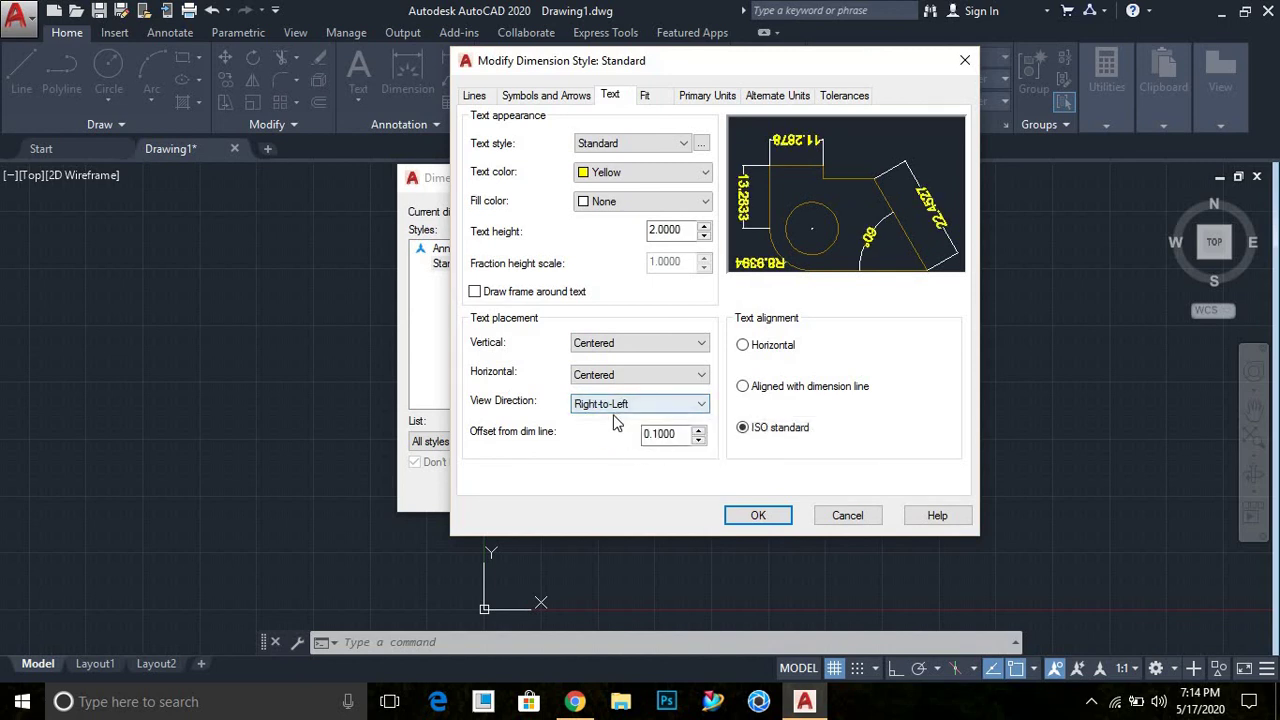
pyautogui.click(612, 405)
pyautogui.click(620, 421)
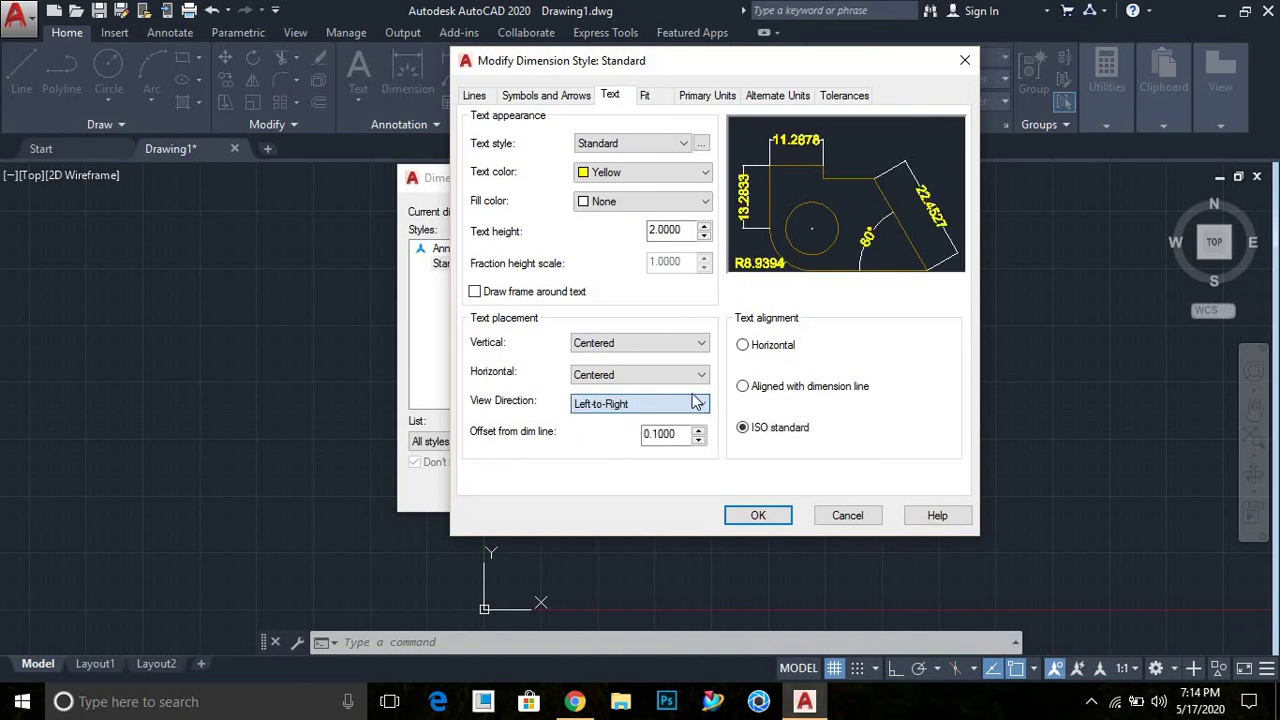
pyautogui.click(743, 346)
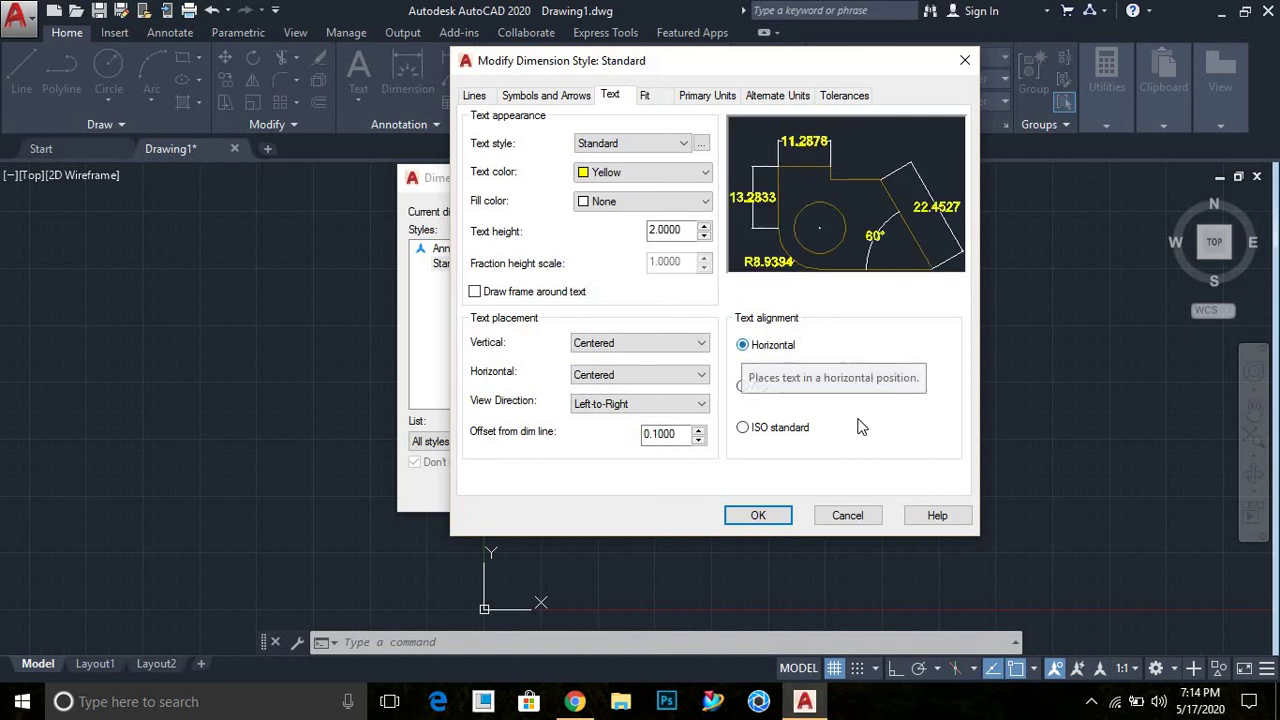
pyautogui.click(758, 516)
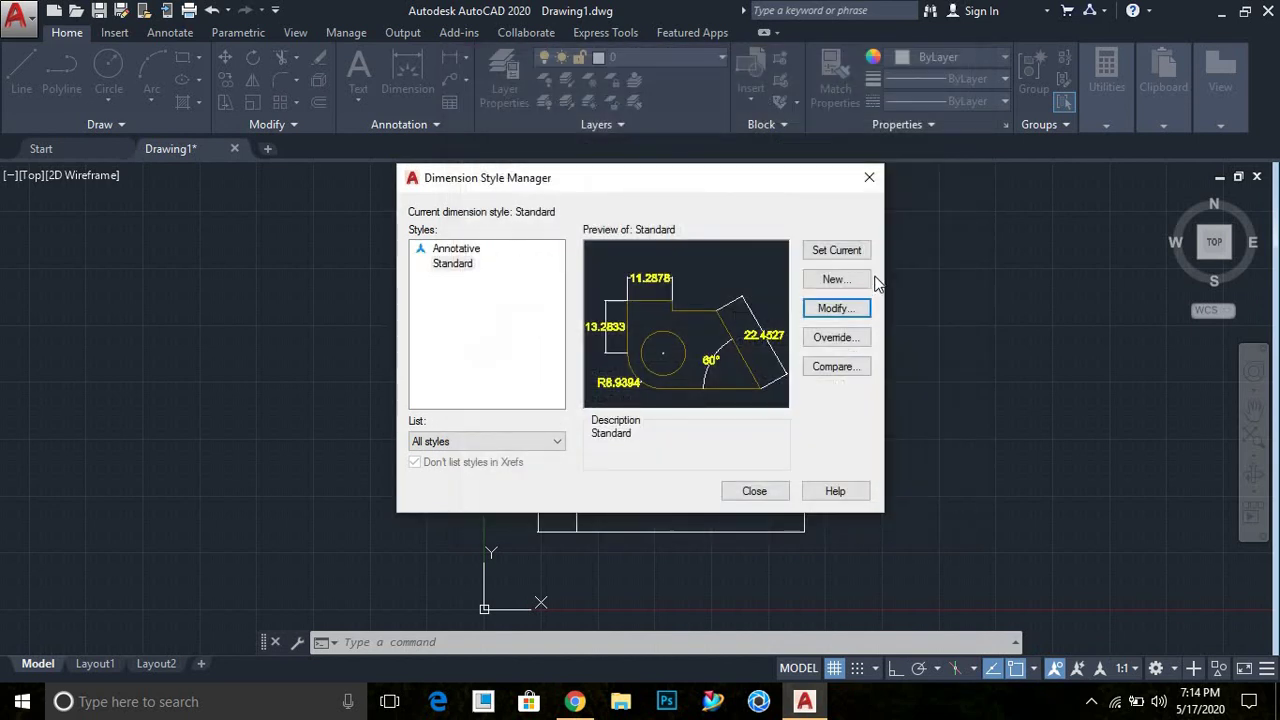
# Close the Dimension Style Manager and zoom in to check both horizontal 50.0000 labels
pyautogui.click(758, 490)
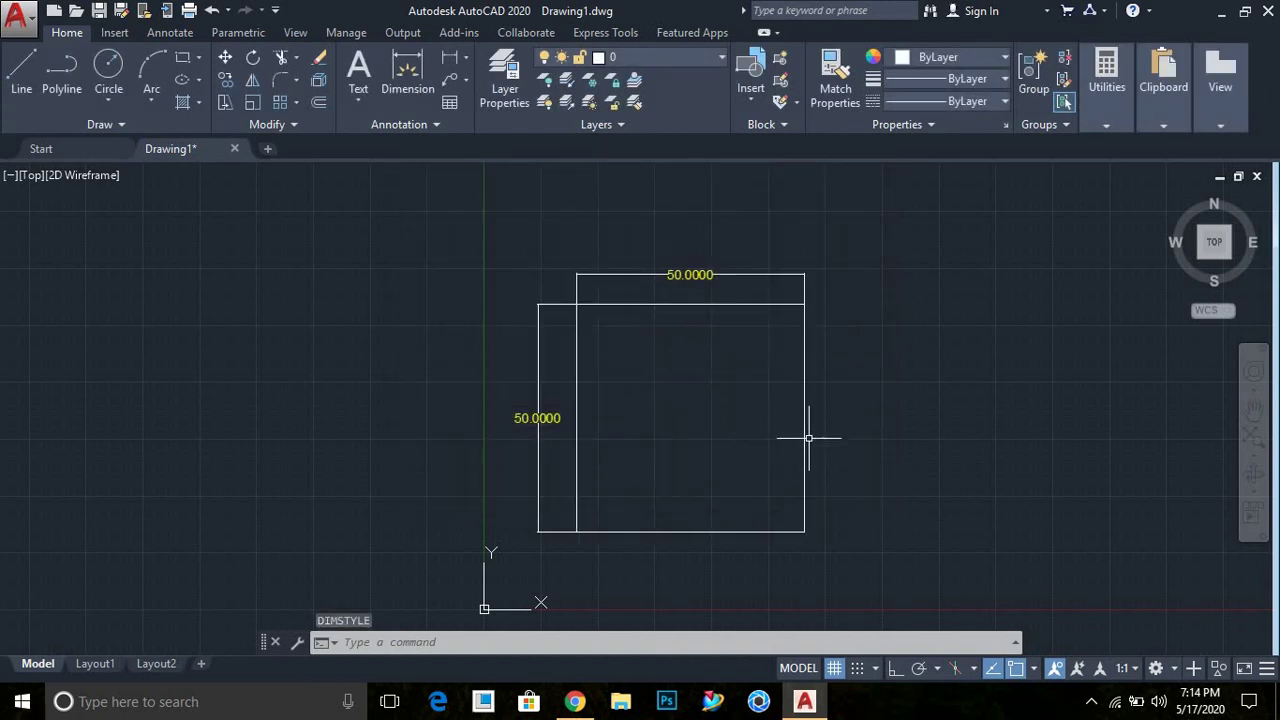
pyautogui.scroll(1, 697, 363)
pyautogui.scroll(-3, 737, 371)
pyautogui.moveTo(737, 371)
pyautogui.mouseDown(button='middle')
pyautogui.moveTo(666, 403)
pyautogui.moveTo(749, 383)
pyautogui.moveTo(737, 403)
pyautogui.mouseUp(button='middle')
pyautogui.scroll(2, 666, 403)
pyautogui.scroll(2, 749, 383)
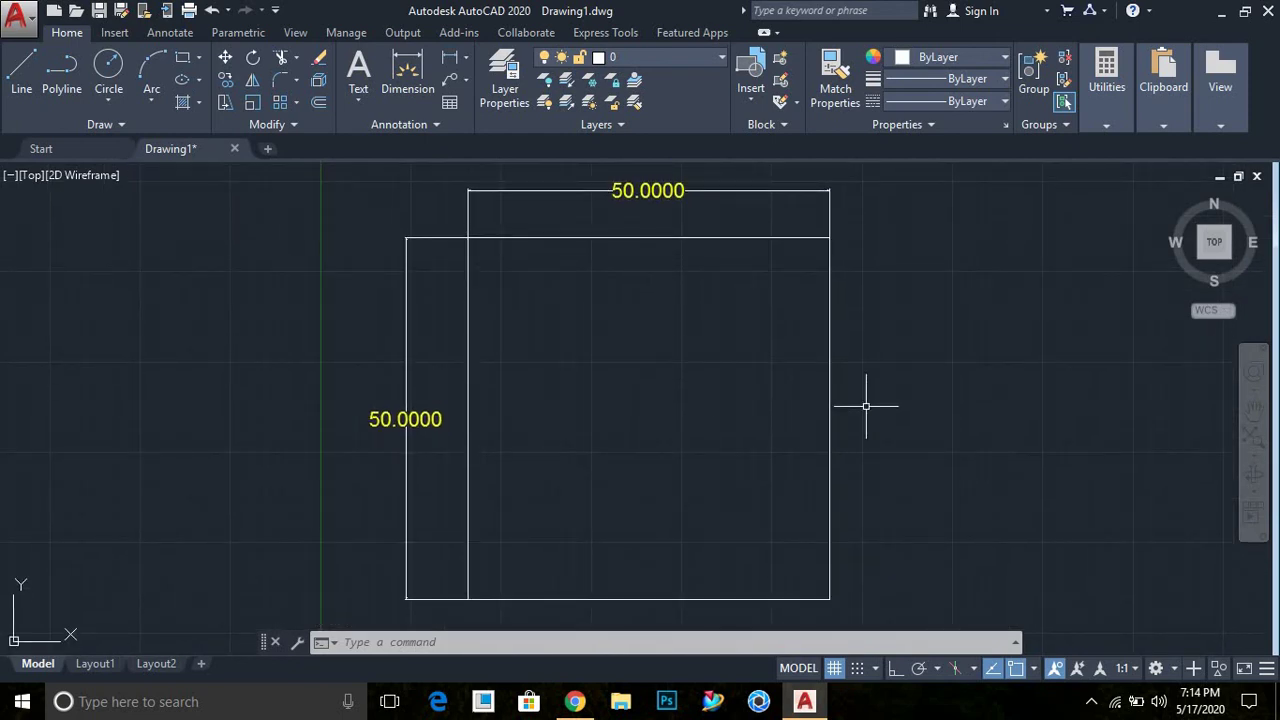